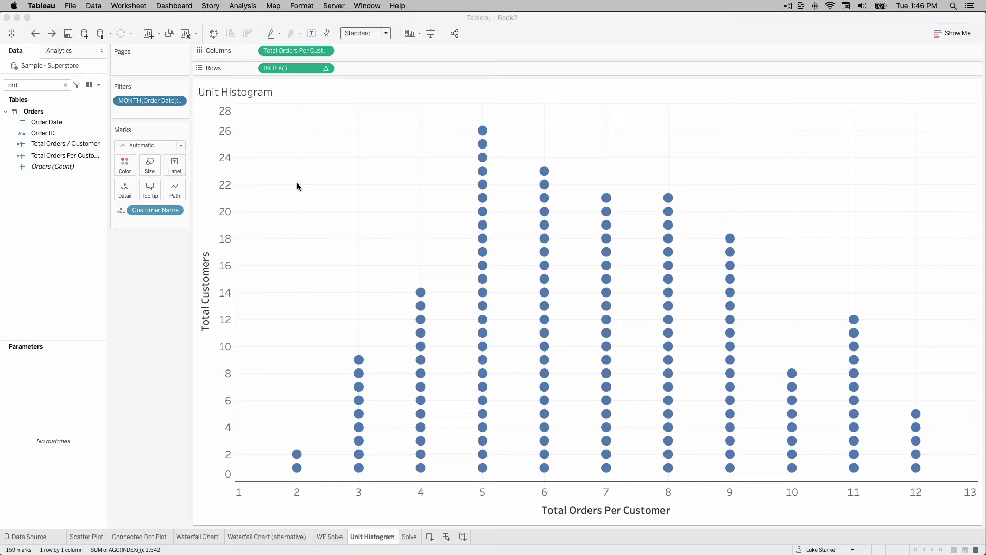
# Open the Solve worksheet.
pyautogui.click(409, 537)
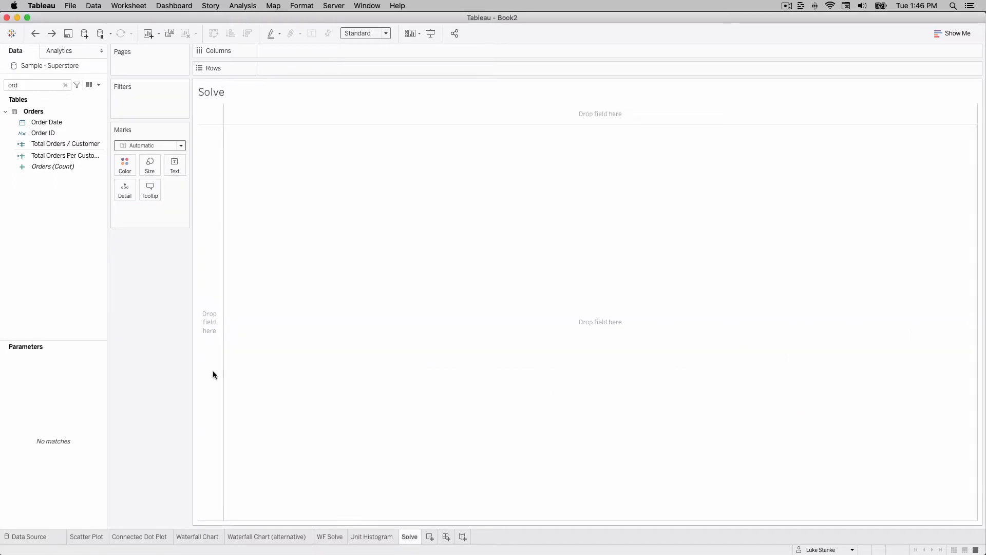
# Draft a calculated field "Total Orders / Customer" with {FIXED [Customer Name] : COUNTD([Order ID])} and close the editor without saving.
pyautogui.click(99, 85)
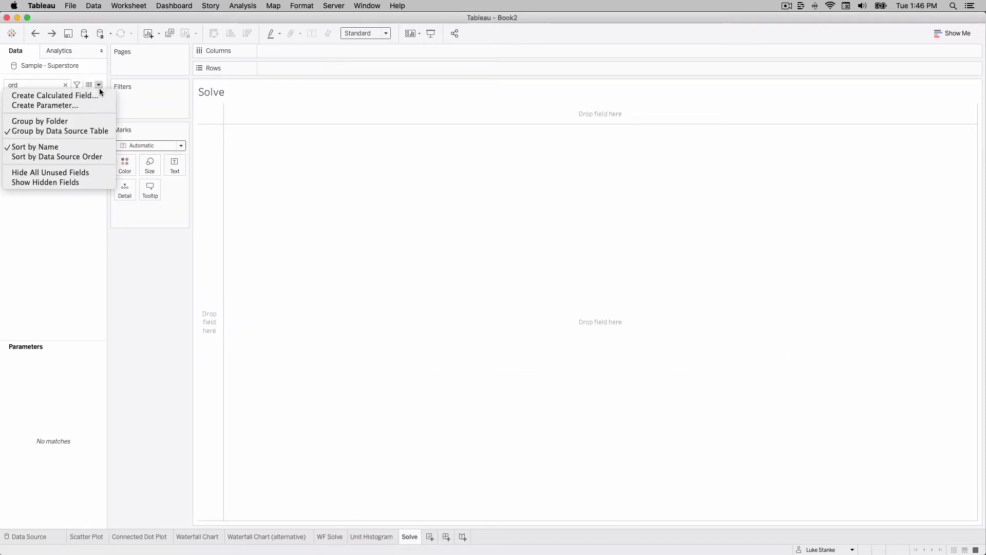
pyautogui.click(97, 93)
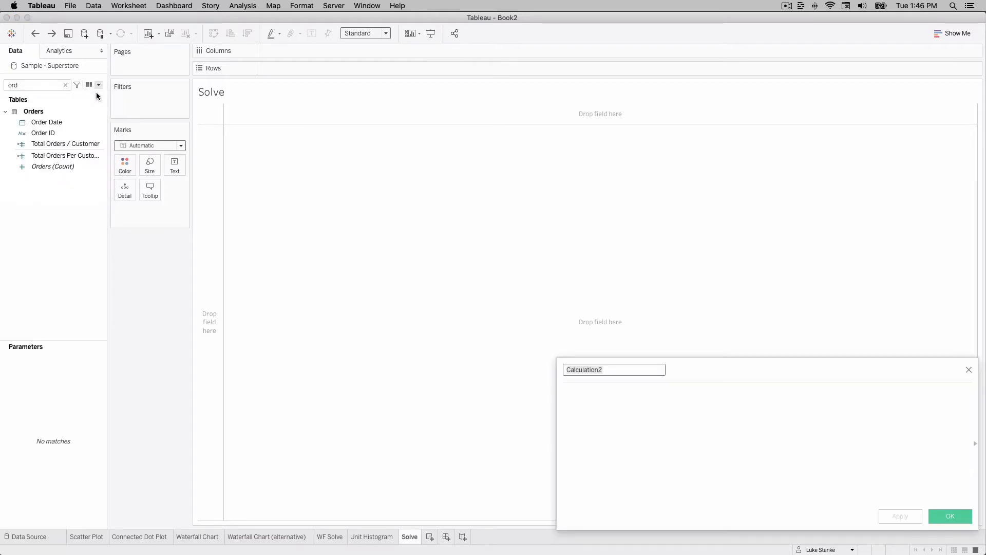
pyautogui.write('Total Orders / Customer')
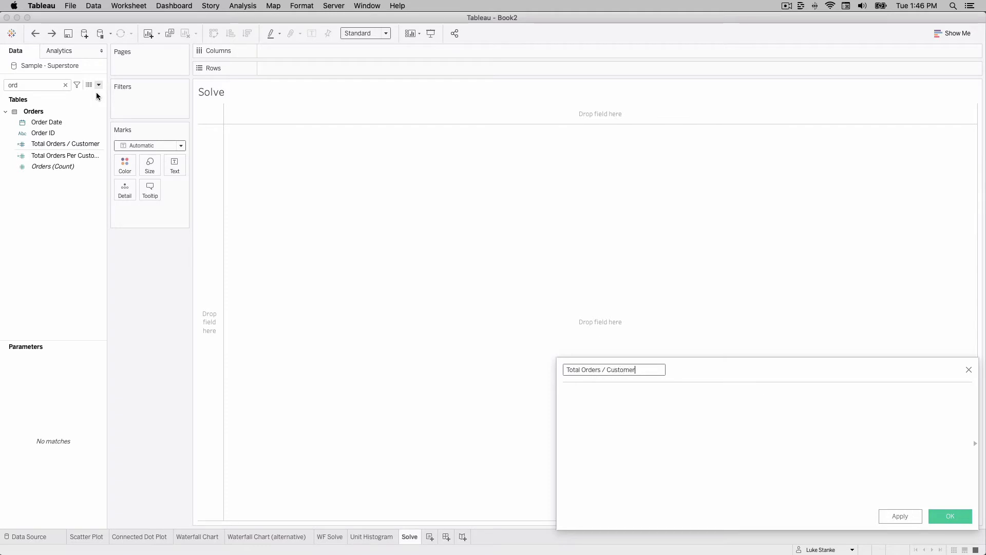
pyautogui.press('Tab')
pyautogui.write('{FIX')
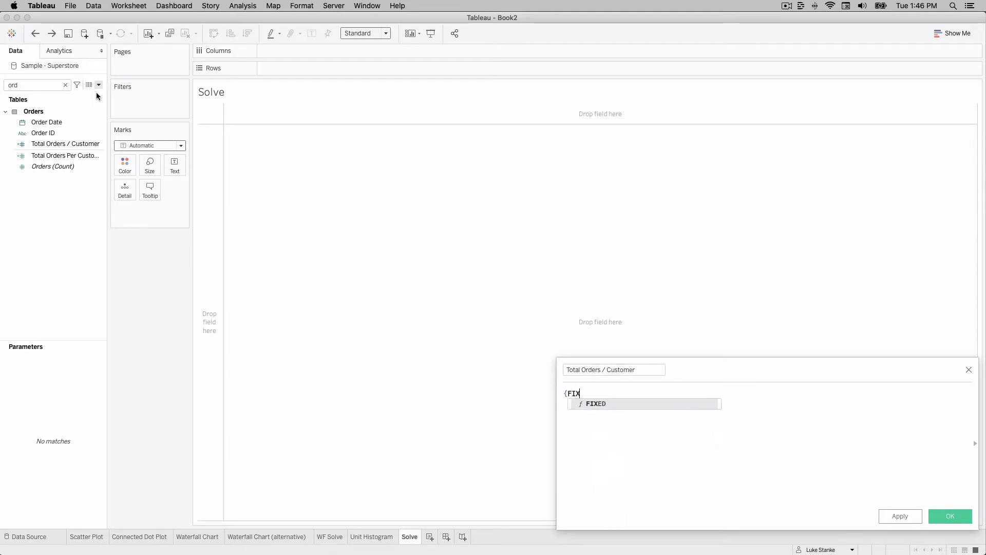
pyautogui.write('ED [Customer Name]')
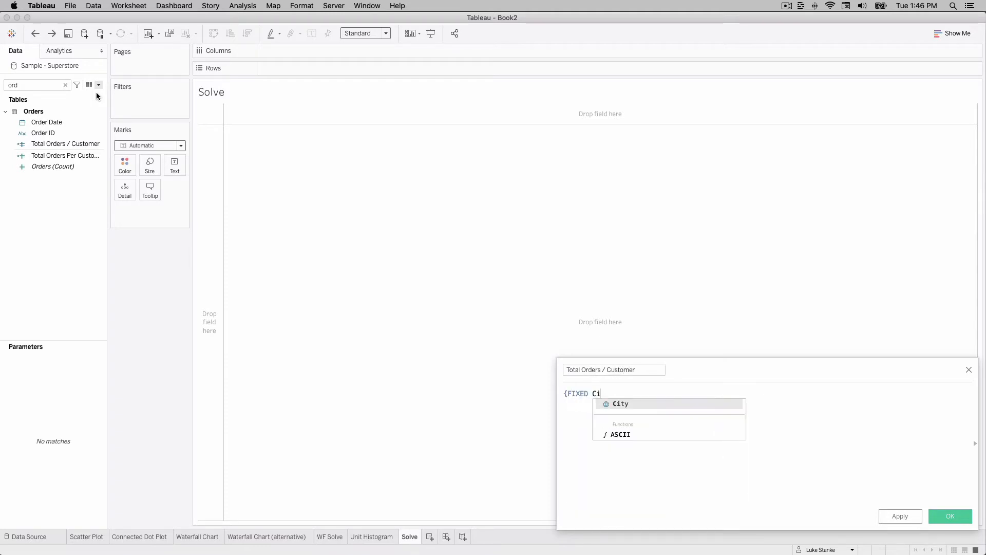
pyautogui.write(' :')
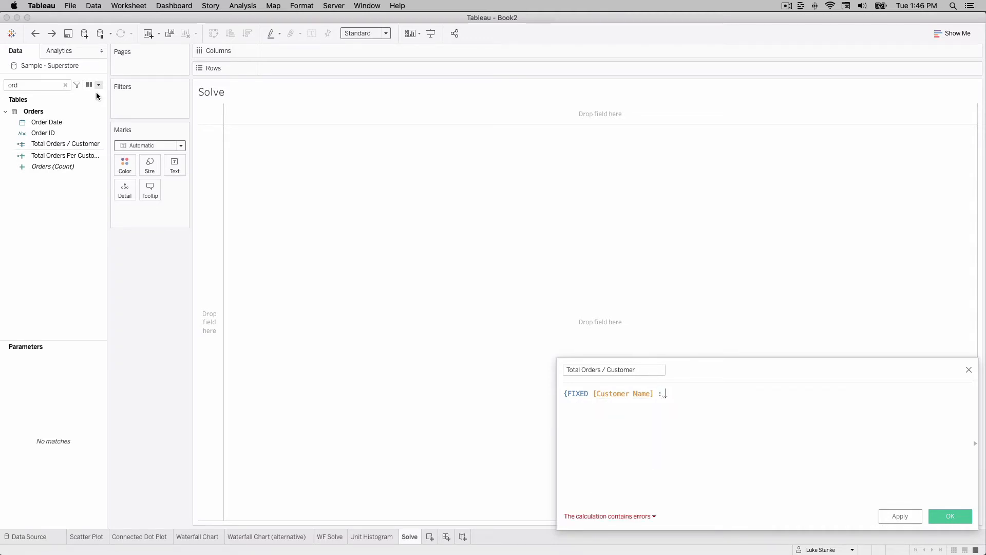
pyautogui.write(' COUNTD')
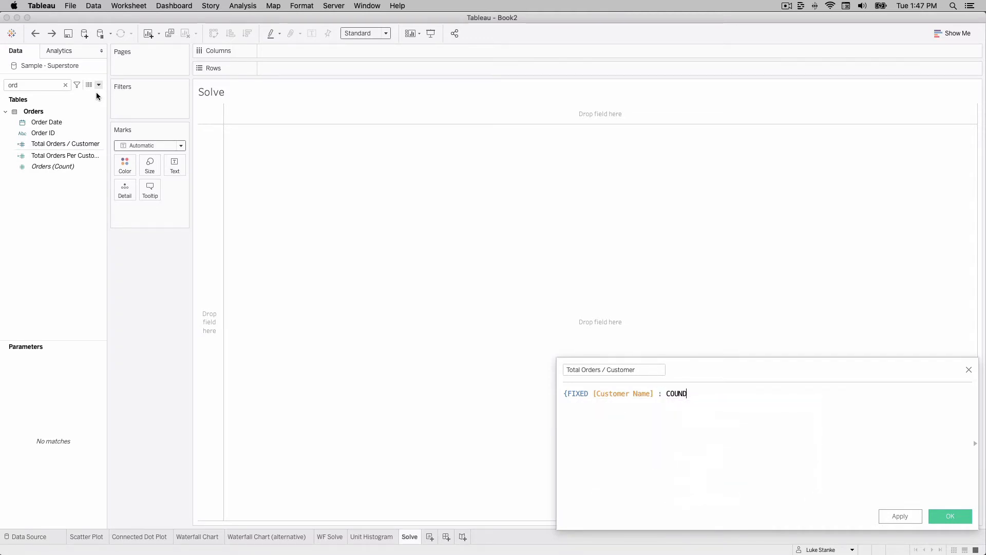
pyautogui.write('(O')
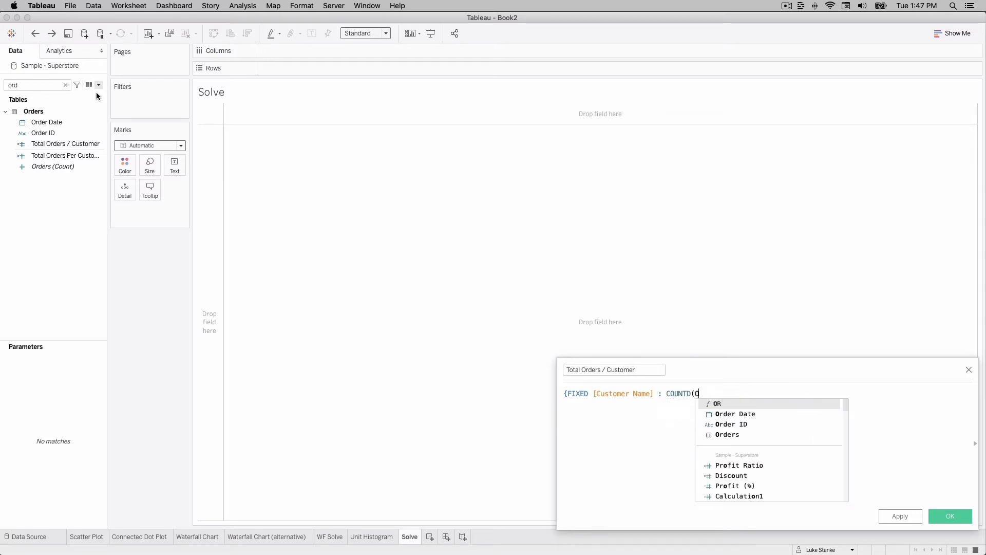
pyautogui.press('Down')
pyautogui.press('Down')
pyautogui.press('Return')
pyautogui.write(')}')
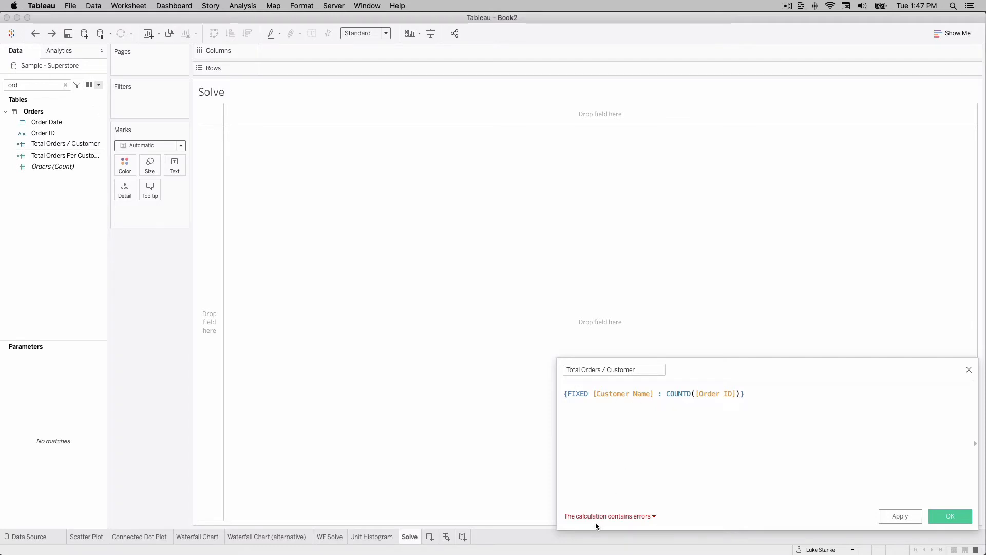
pyautogui.moveTo(596, 522)
pyautogui.click(968, 370)
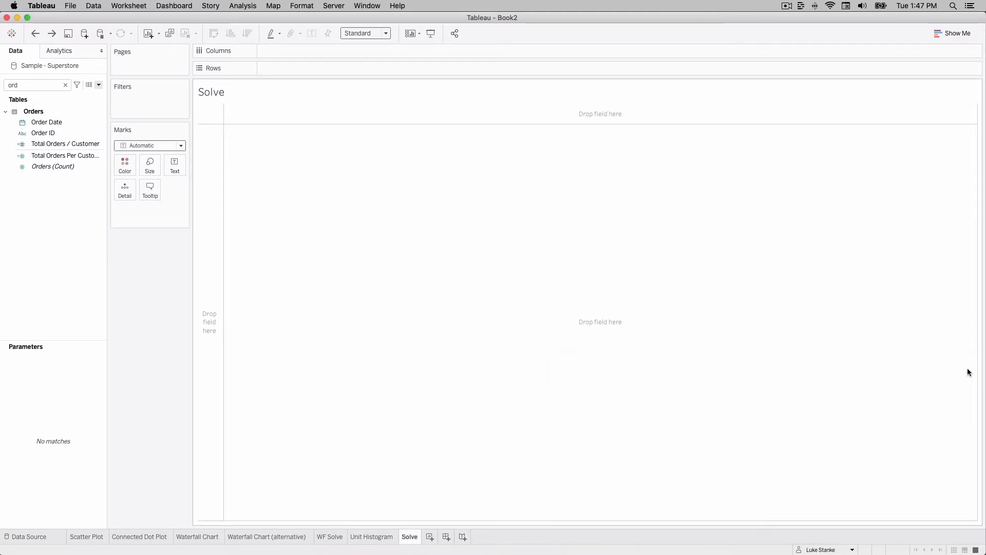
# Place the existing Total Orders / Customer field on Columns and make it continuous.
pyautogui.click(71, 146)
pyautogui.moveTo(71, 150); pyautogui.dragTo(305, 52)
pyautogui.rightClick(304, 52)
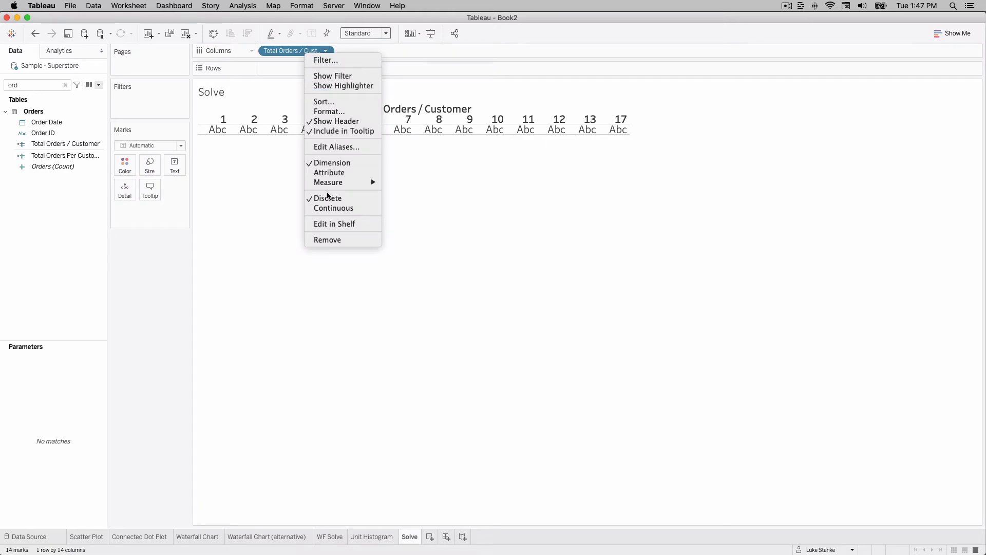
pyautogui.click(334, 207)
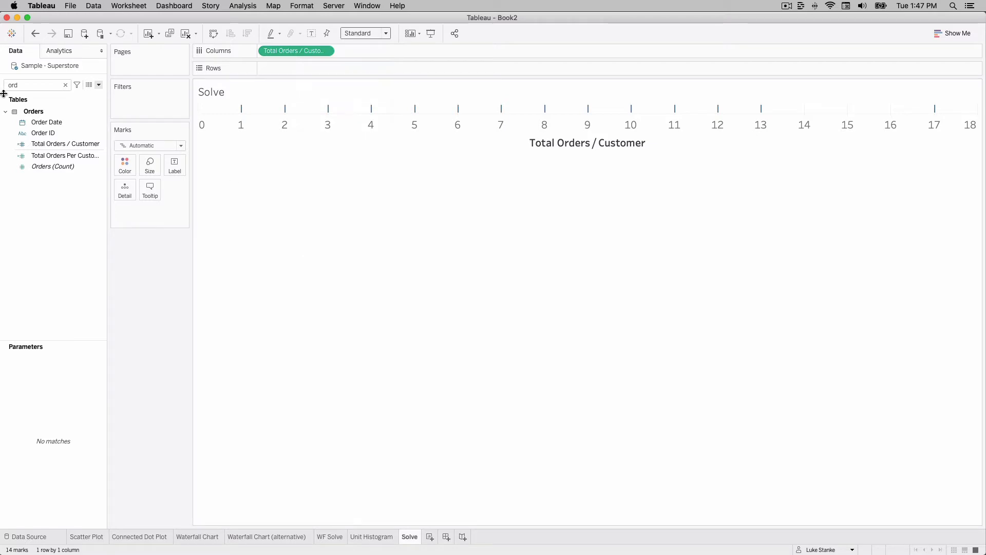
# Search the data fields for "cus" and add Customer Name to Detail on the marks.
pyautogui.doubleClick(19, 86)
pyautogui.write('co')
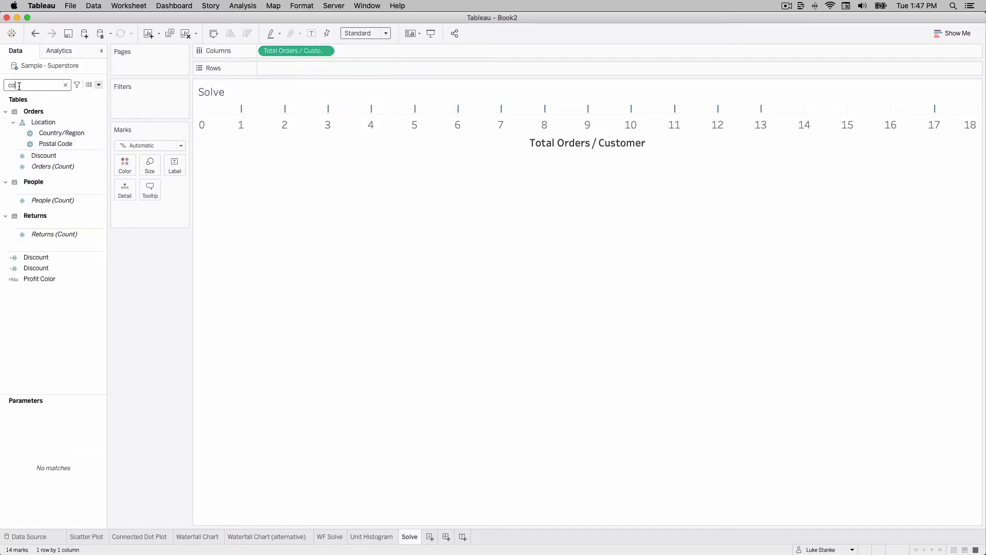
pyautogui.write('u')
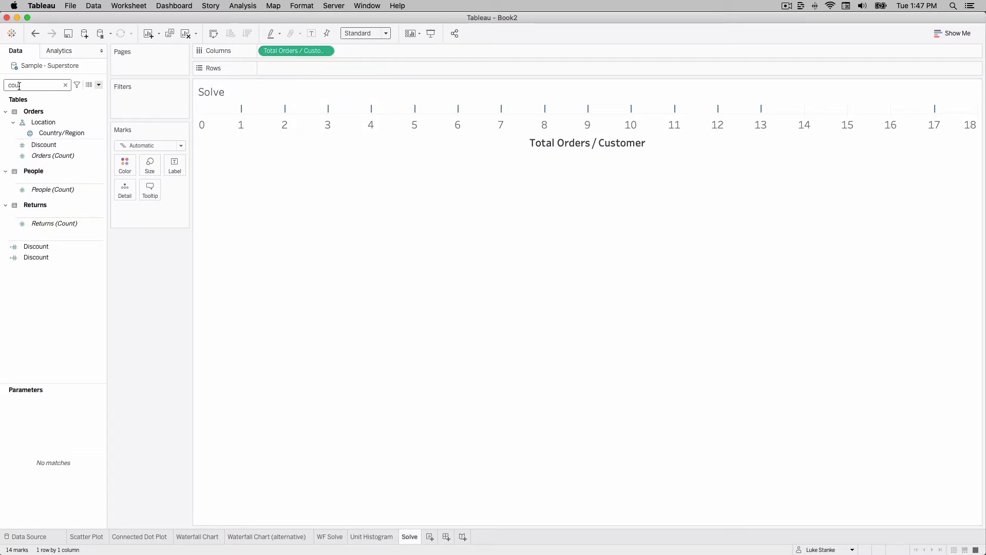
pyautogui.press('BackSpace')
pyautogui.press('BackSpace')
pyautogui.write('us')
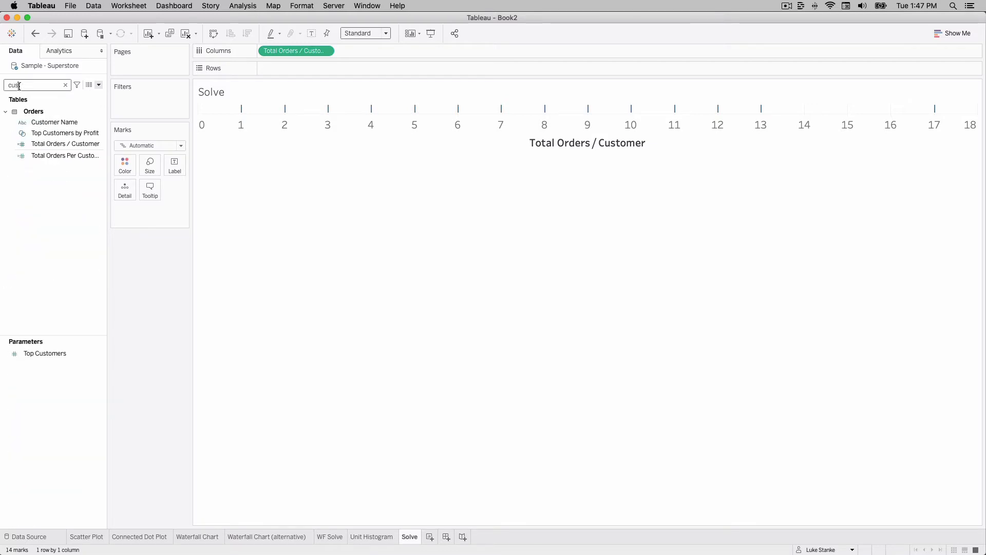
pyautogui.moveTo(54, 122); pyautogui.dragTo(129, 193)
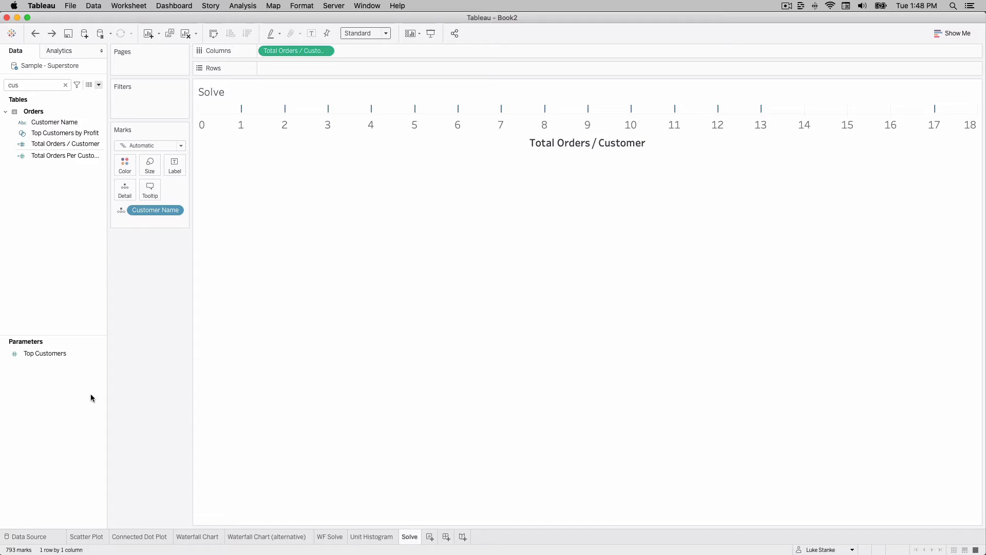
# Create a calculated field named "Total Customers" with the formula INDEX().
pyautogui.click(101, 84)
pyautogui.click(93, 96)
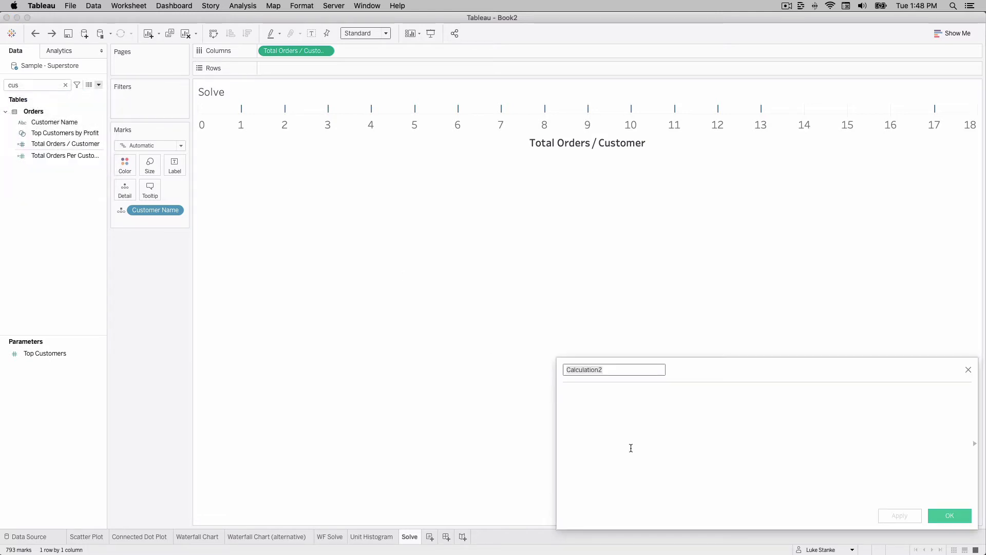
pyautogui.click(596, 370)
pyautogui.doubleClick(596, 370)
pyautogui.write('Total Custome')
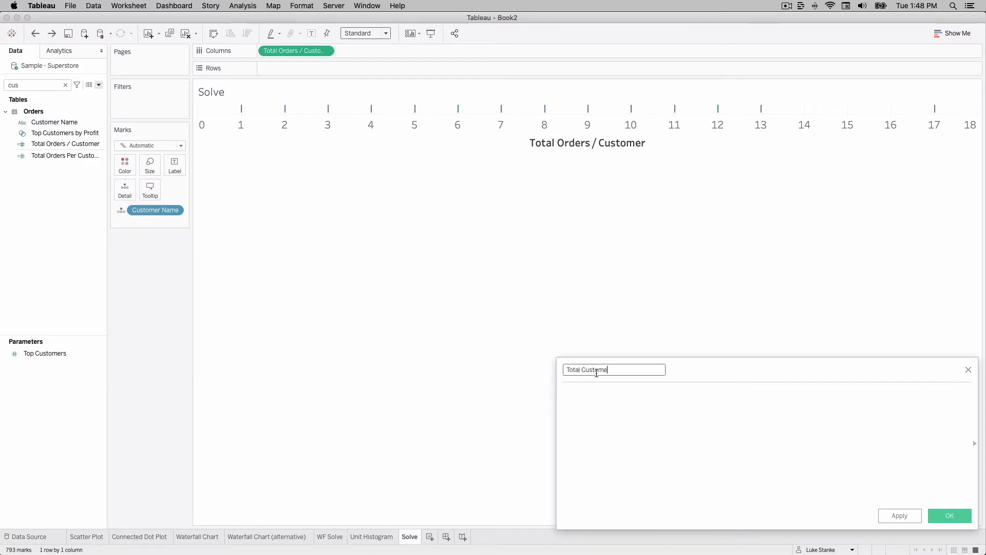
pyautogui.write('rs')
pyautogui.click(611, 400)
pyautogui.write('INDEX(')
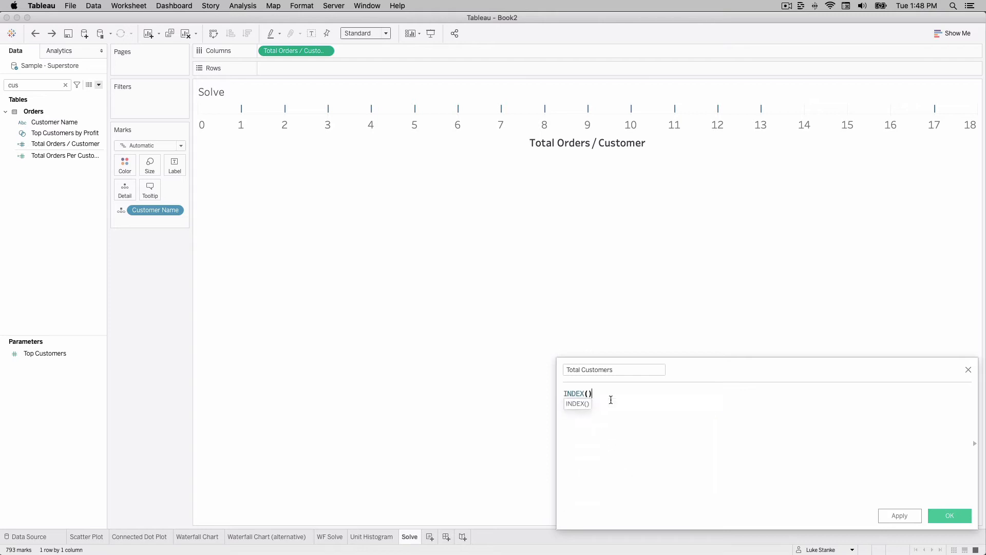
pyautogui.press('Return')
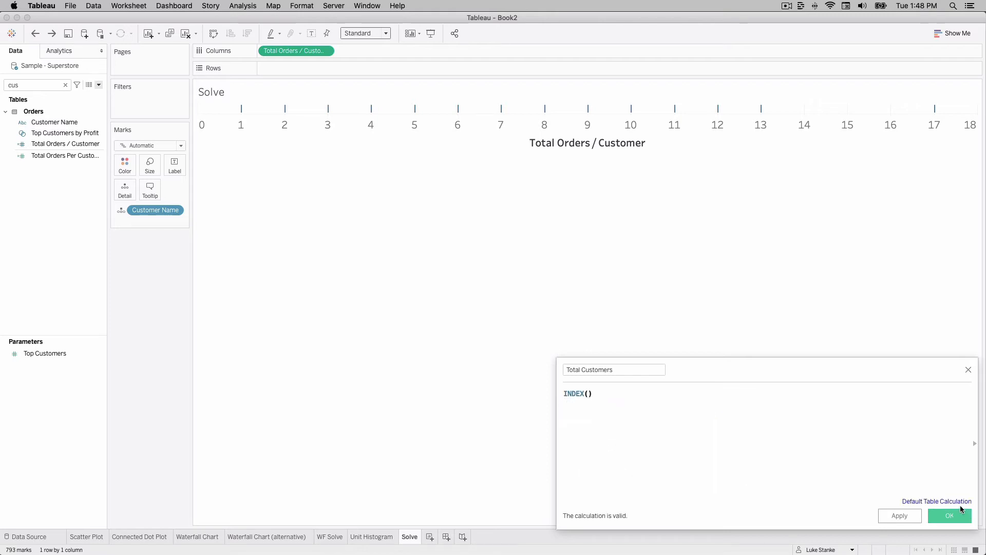
pyautogui.click(950, 516)
# Place Total Customers on Rows and slightly enlarge the marks.
pyautogui.moveTo(50, 179); pyautogui.dragTo(326, 63)
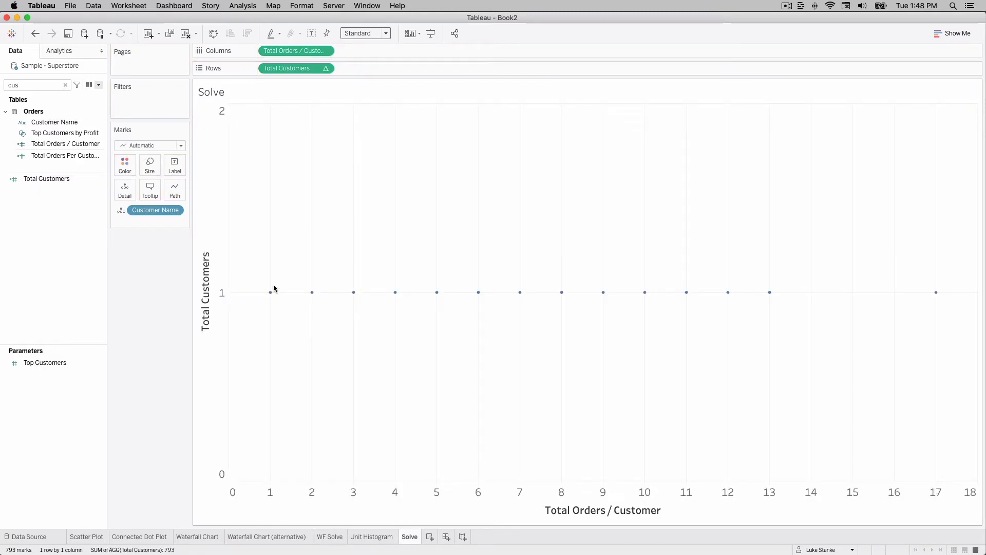
pyautogui.moveTo(271, 292)
pyautogui.click(150, 164)
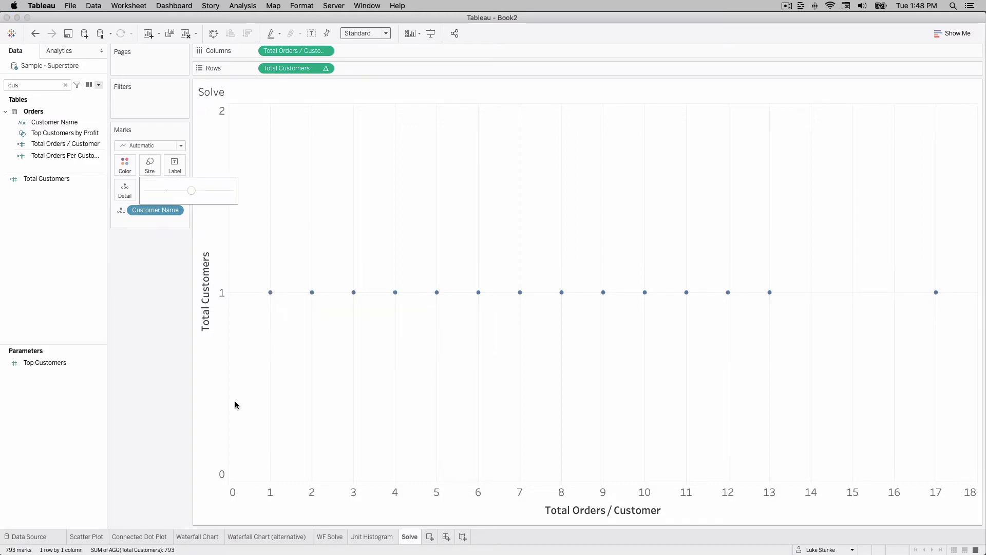
pyautogui.click(306, 141)
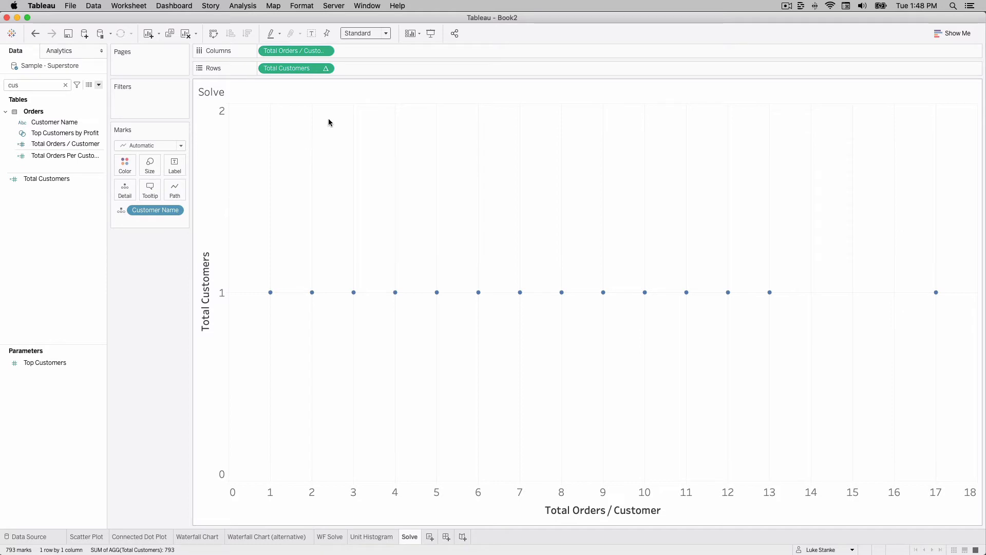
# Set the Total Customers table calculation to compute using Specific Dimensions, with only Customer Name checked.
pyautogui.click(326, 69)
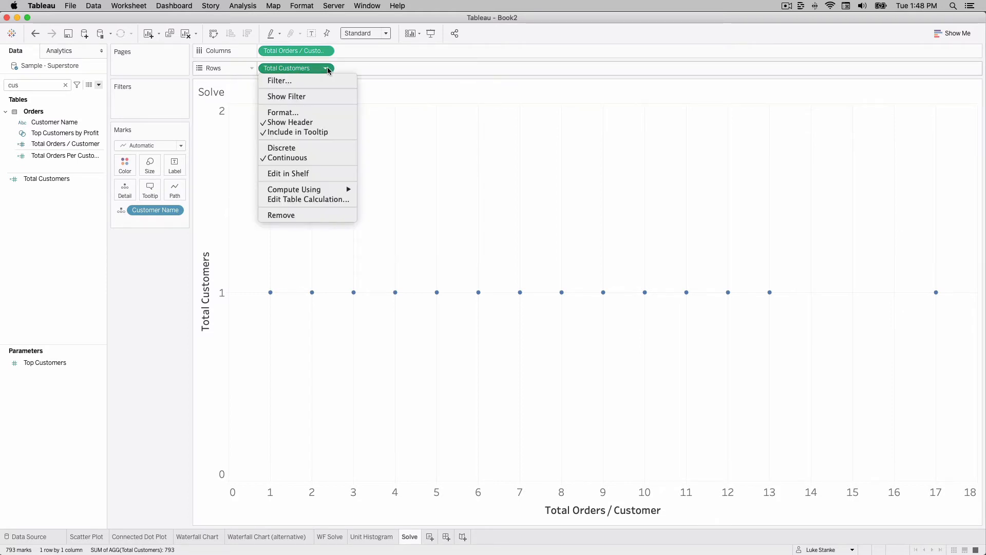
pyautogui.click(325, 200)
pyautogui.click(448, 209)
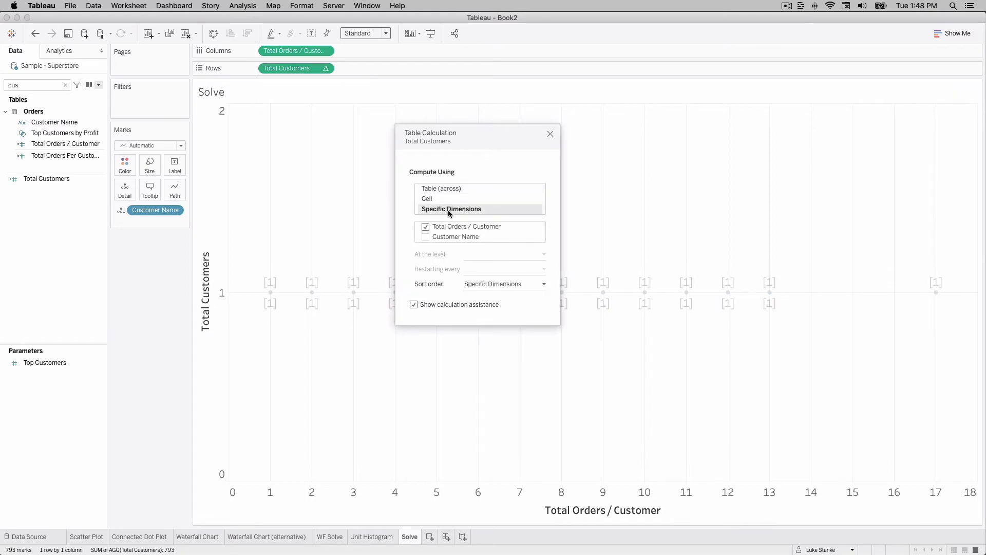
pyautogui.click(425, 227)
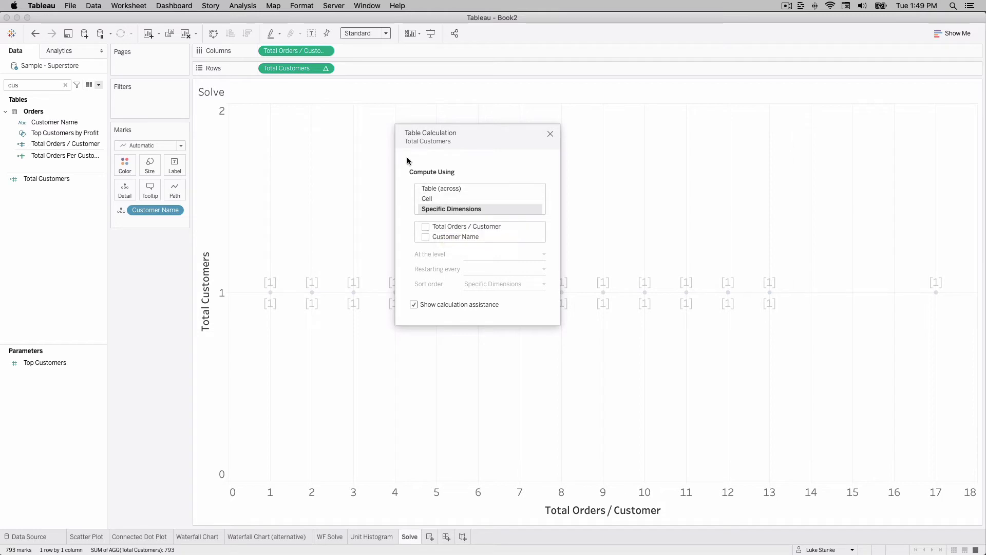
pyautogui.click(426, 238)
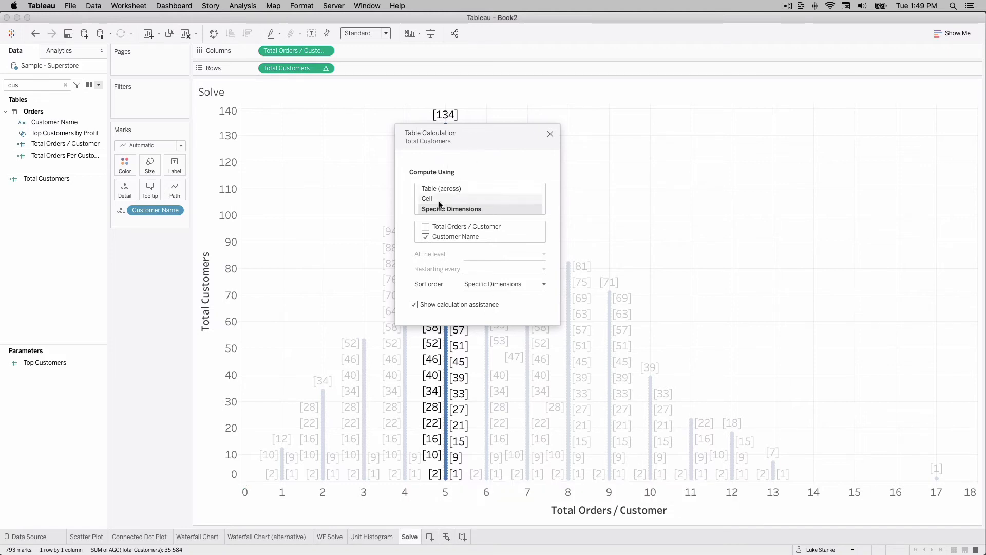
pyautogui.click(550, 133)
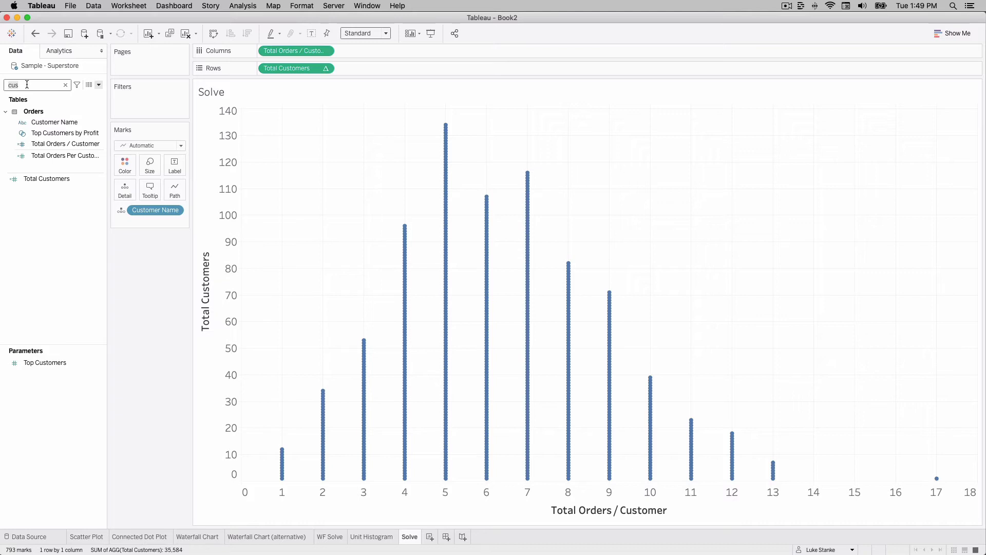
# Search the fields for "or" and filter the view on the months of Order Date, keeping only January.
pyautogui.write('or')
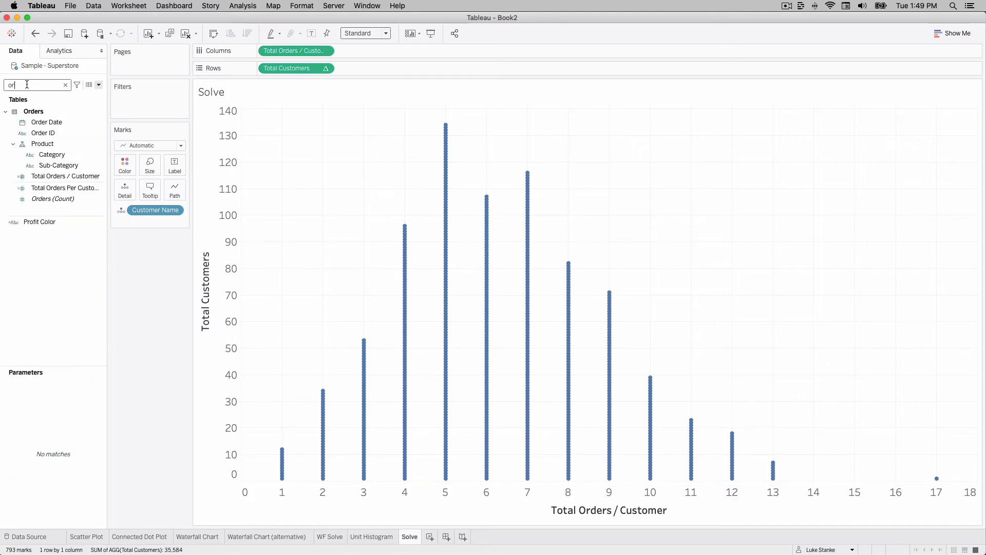
pyautogui.moveTo(39, 123); pyautogui.dragTo(133, 114)
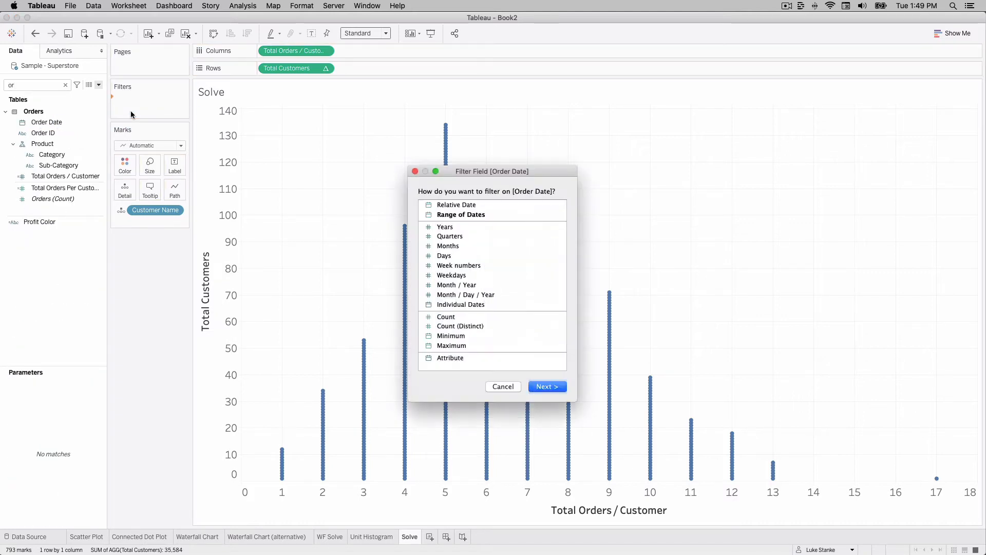
pyautogui.click(445, 256)
pyautogui.doubleClick(445, 248)
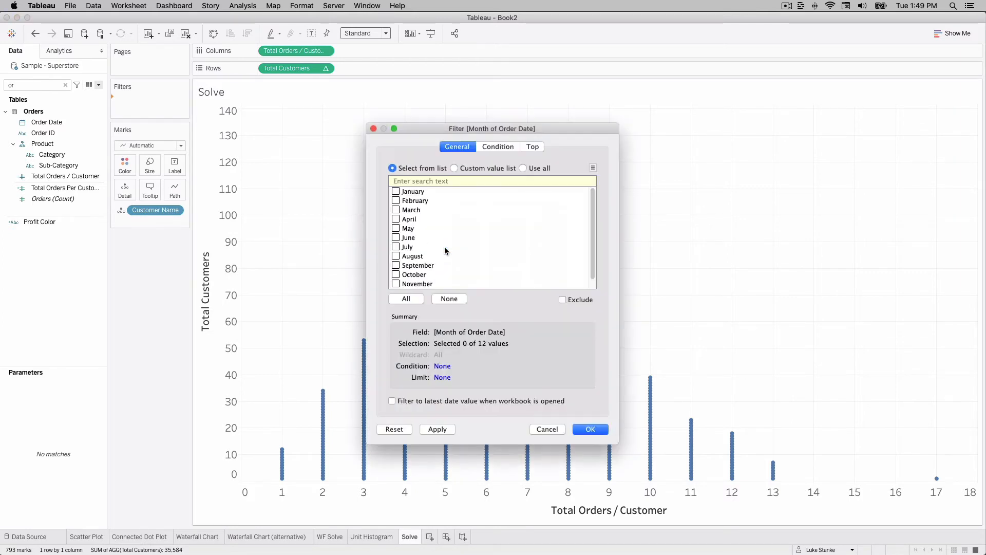
pyautogui.click(400, 191)
pyautogui.click(396, 192)
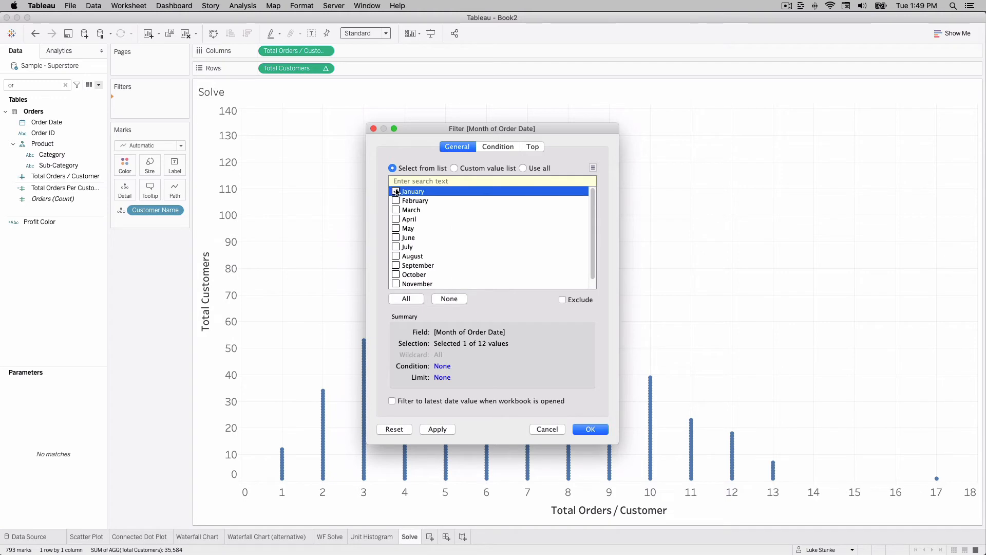
pyautogui.click(594, 428)
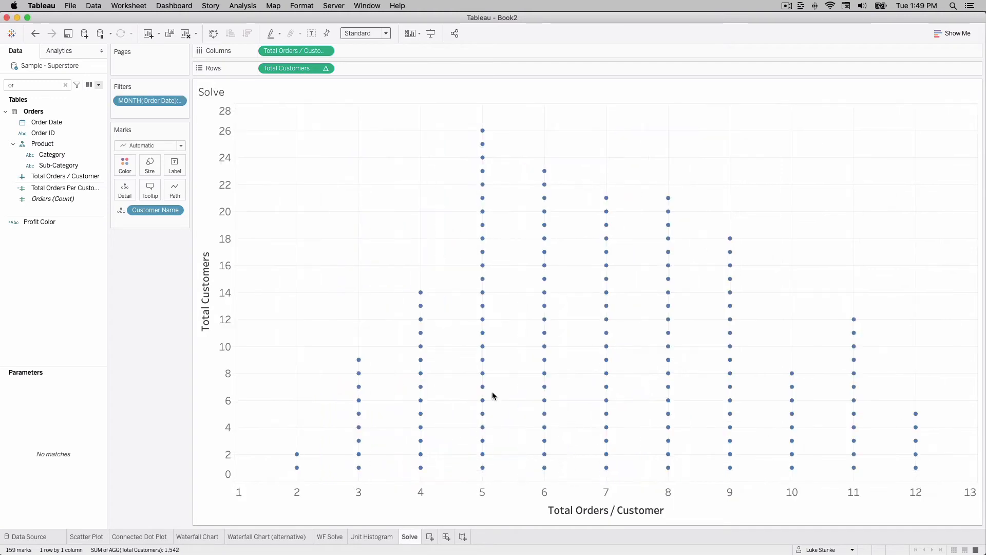
pyautogui.moveTo(422, 354)
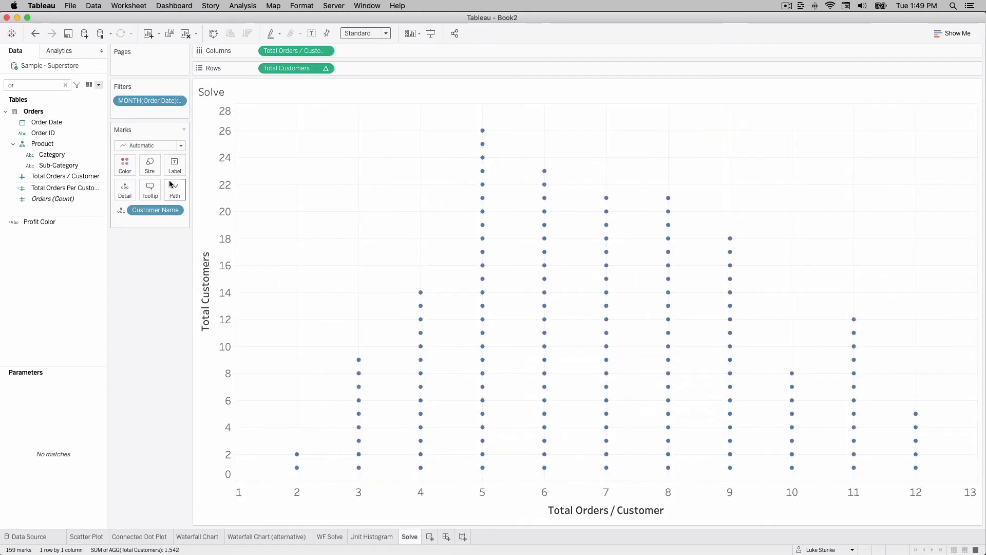
# Enlarge the marks so that the dots almost touch within each column.
pyautogui.click(149, 165)
pyautogui.moveTo(190, 190); pyautogui.dragTo(222, 194)
pyautogui.click(119, 170)
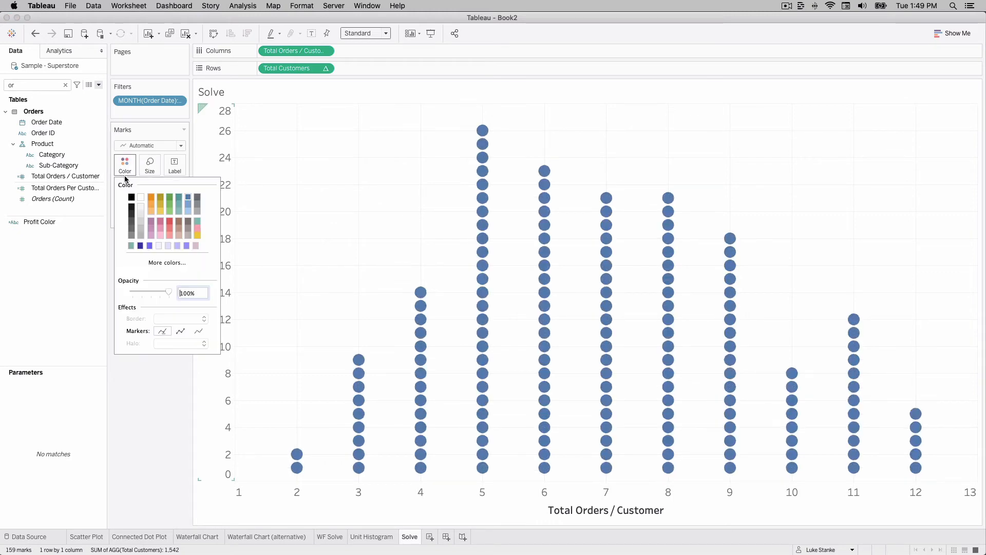
pyautogui.click(135, 164)
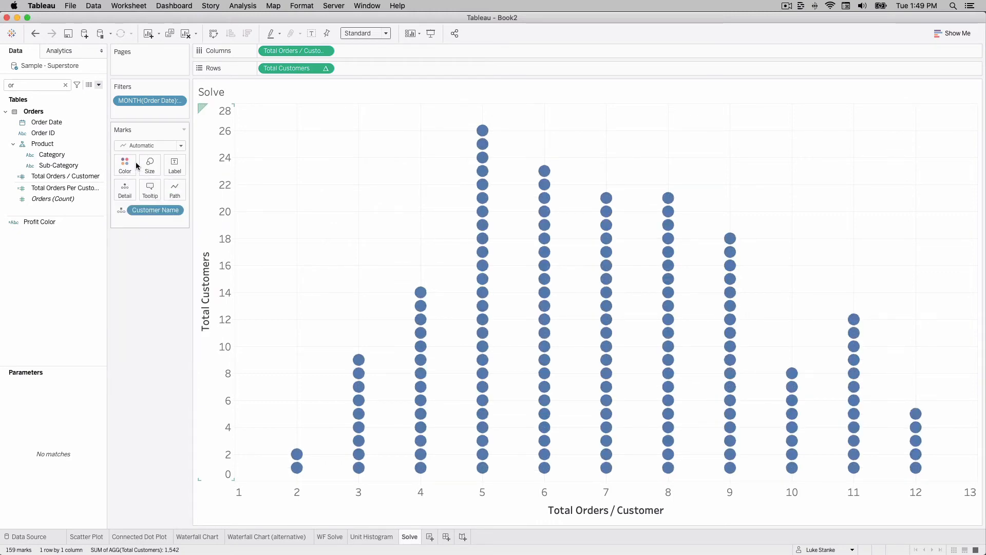
# Change the mark type to Circle and shrink the circles to small, separate dots.
pyautogui.click(146, 145)
pyautogui.click(135, 217)
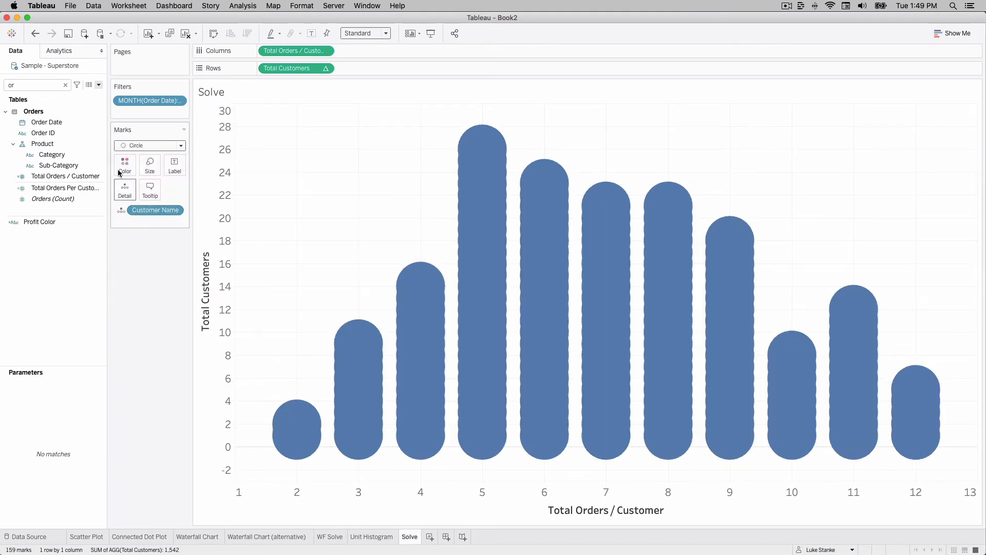
pyautogui.click(150, 166)
pyautogui.click(177, 190)
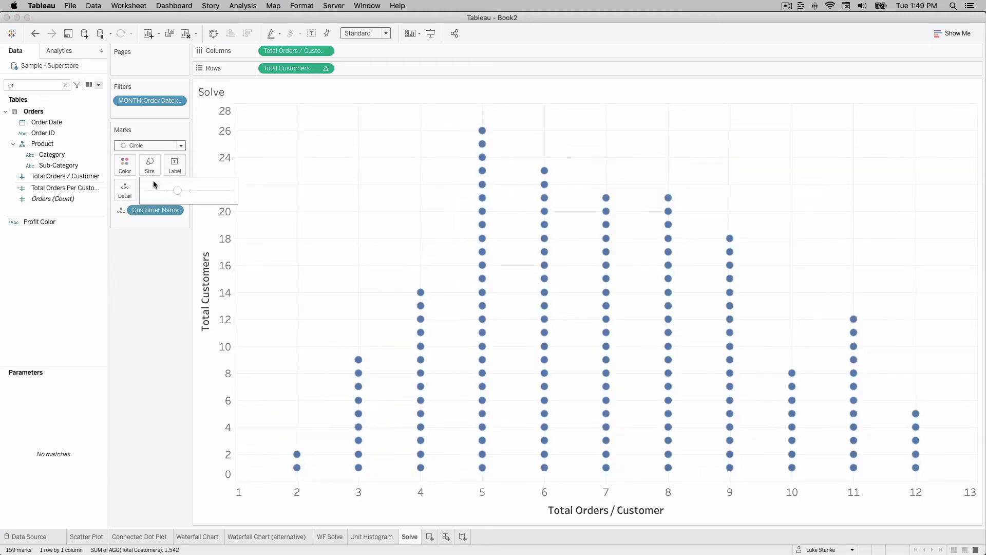
# Give the circles a dark purple border and a light grey fill.
pyautogui.click(125, 164)
pyautogui.click(177, 318)
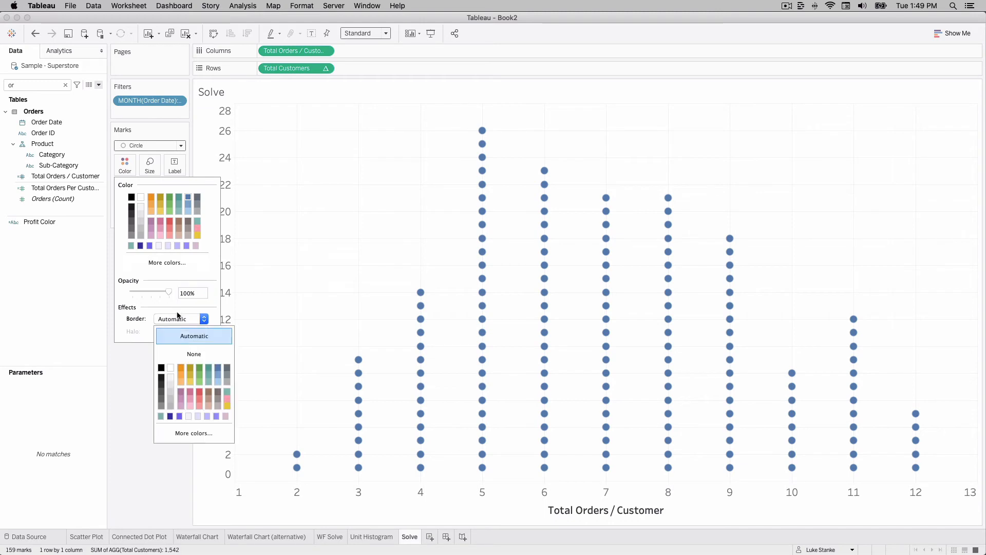
pyautogui.click(170, 416)
pyautogui.click(143, 218)
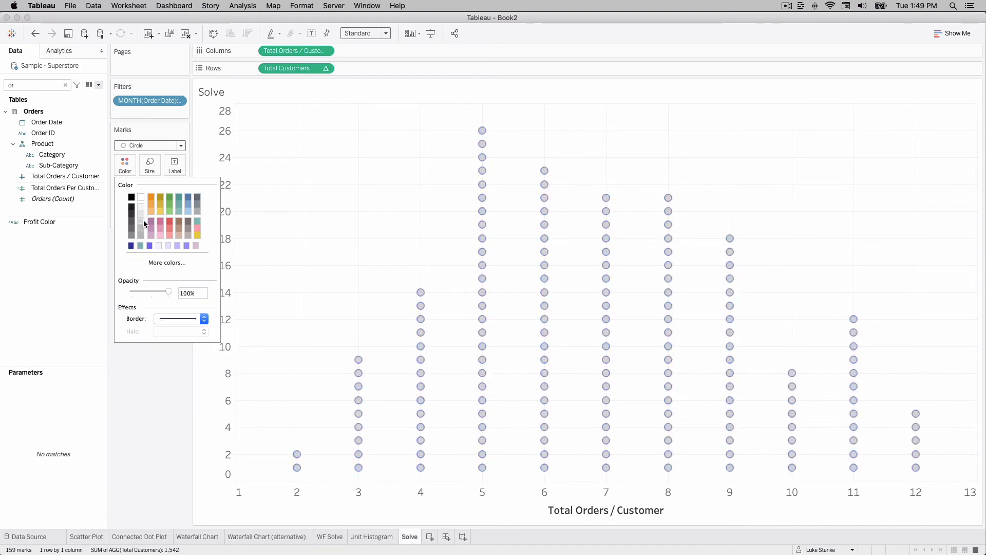
pyautogui.click(113, 422)
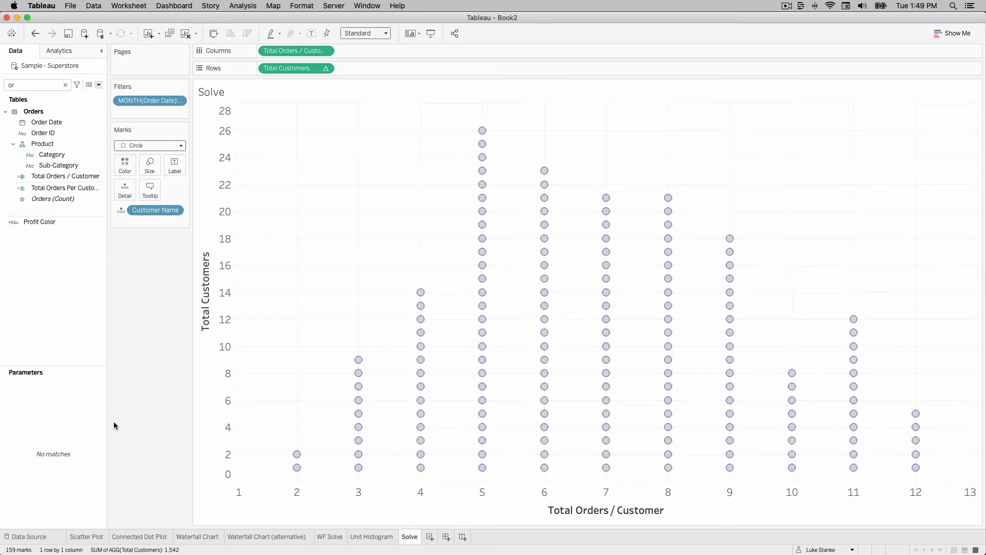
# Change the mark type to Shape and use the filled star for the marks.
pyautogui.click(181, 146)
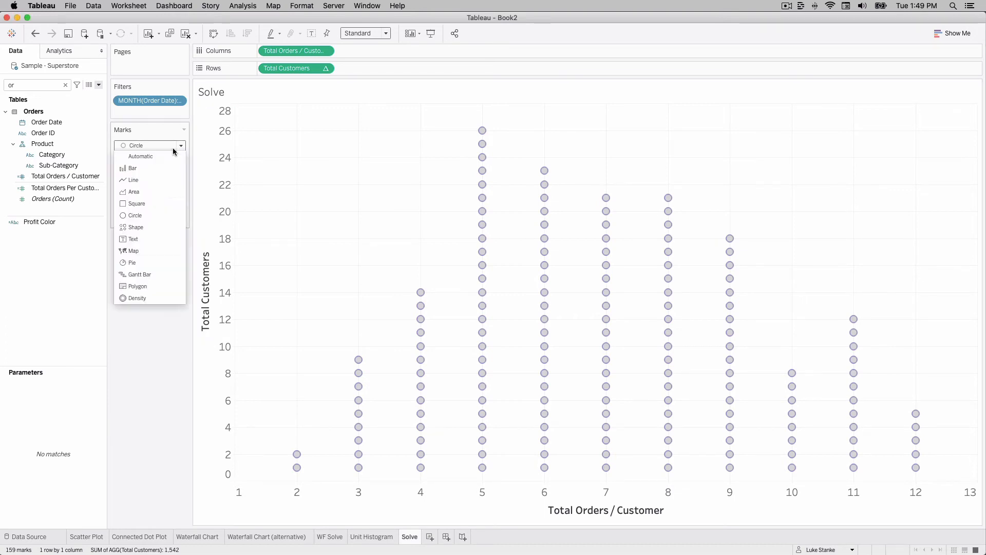
pyautogui.click(136, 229)
pyautogui.click(169, 168)
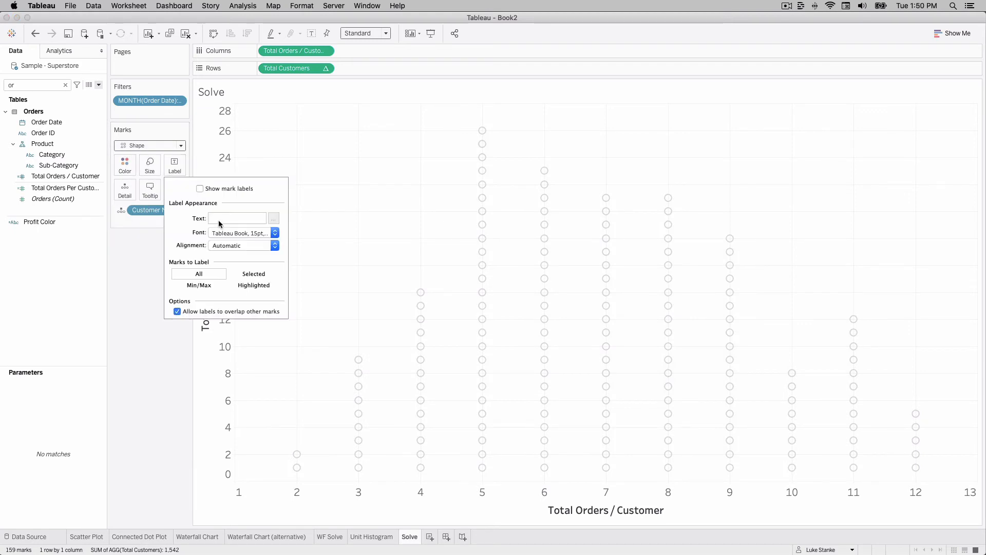
pyautogui.press('Escape')
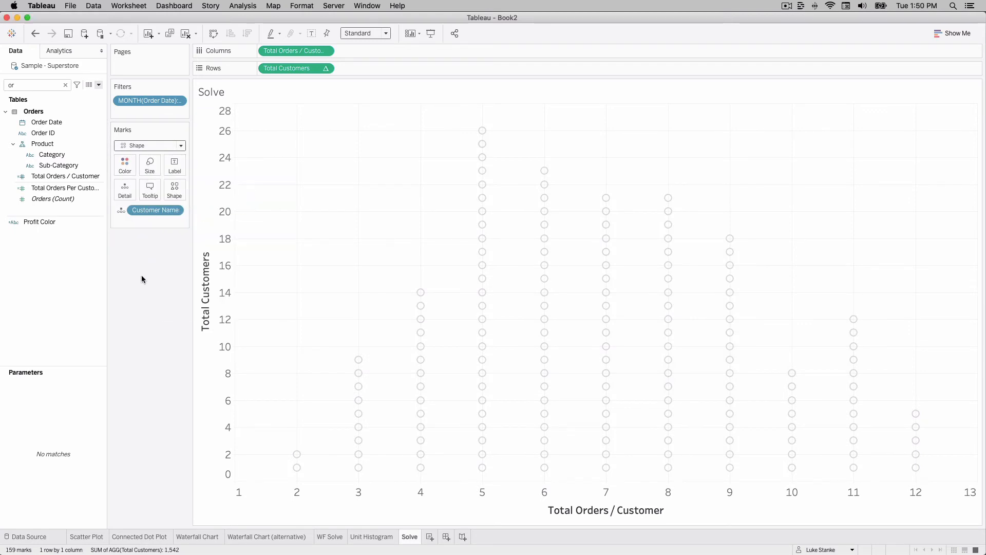
pyautogui.click(174, 191)
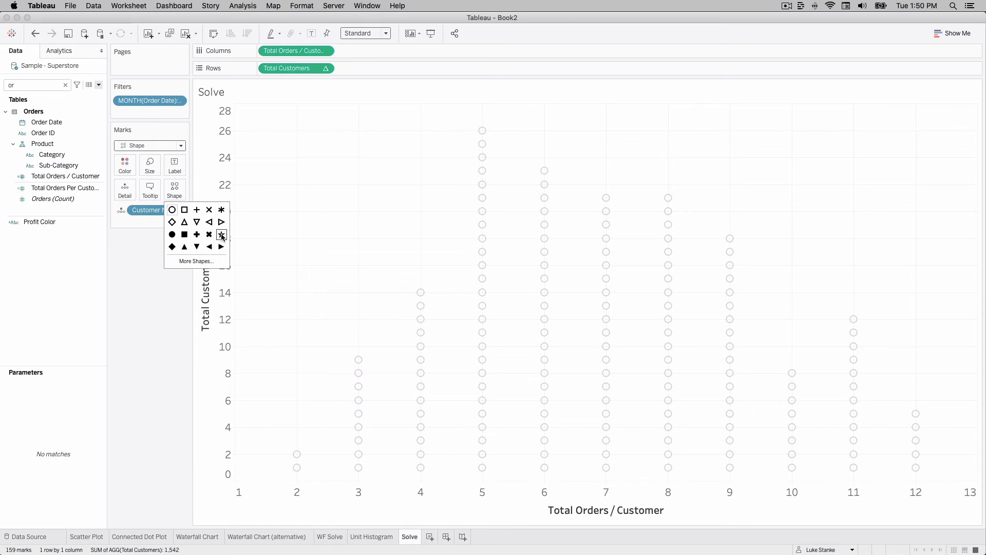
pyautogui.click(222, 235)
# Color the stars muted purple and enlarge them moderately.
pyautogui.click(125, 172)
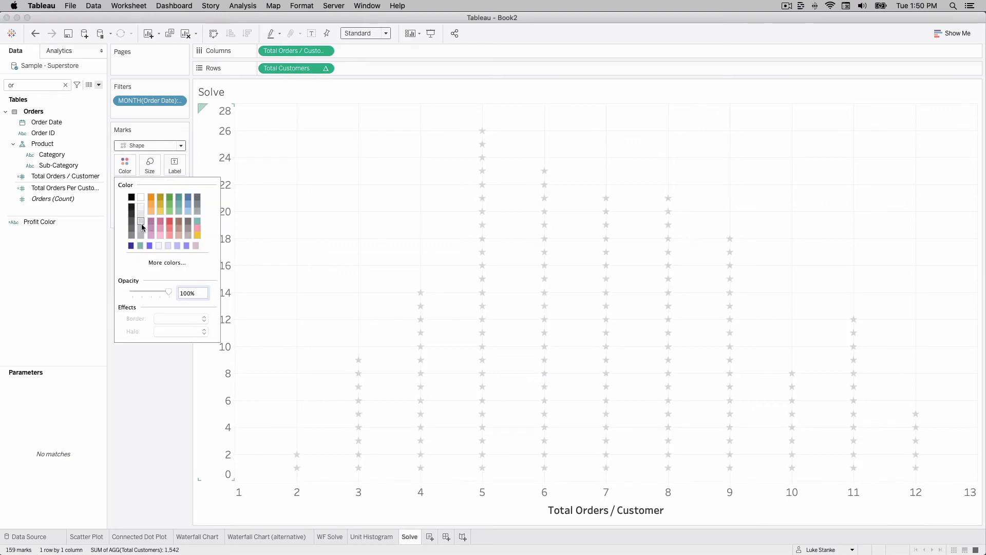
pyautogui.click(151, 223)
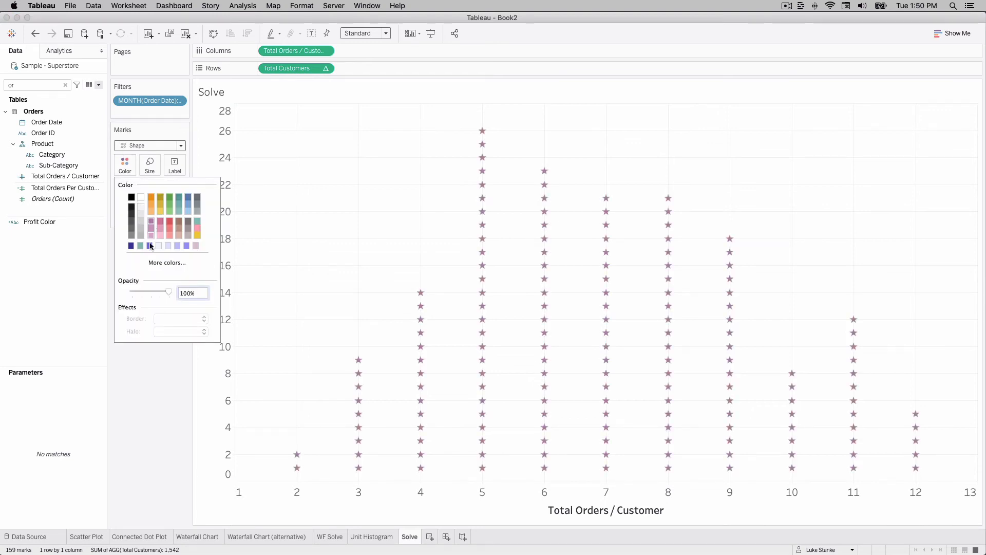
pyautogui.click(147, 167)
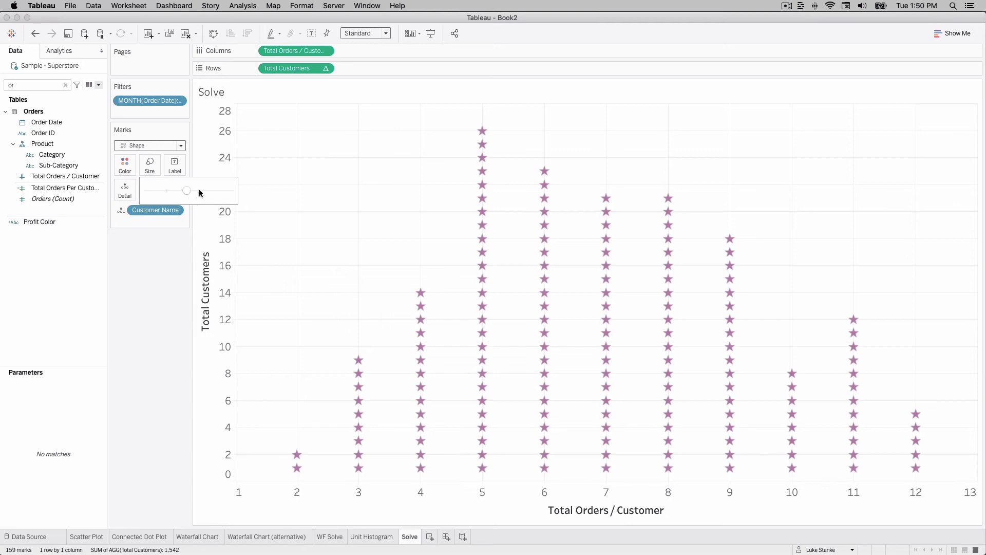
pyautogui.moveTo(486, 132)
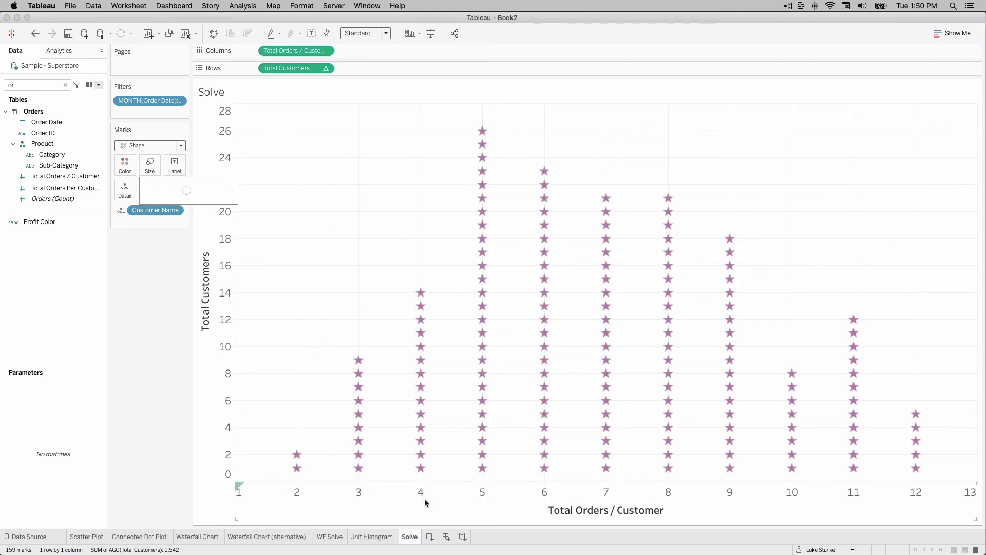
# Copy the formatting of the Unit Histogram sheet and paste it onto the Solve sheet.
pyautogui.click(365, 537)
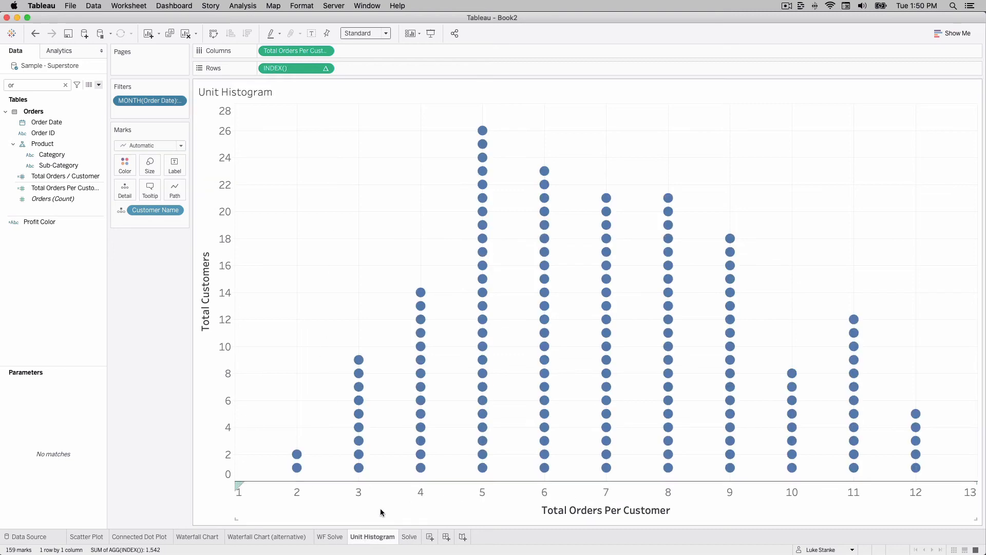
pyautogui.rightClick(370, 539)
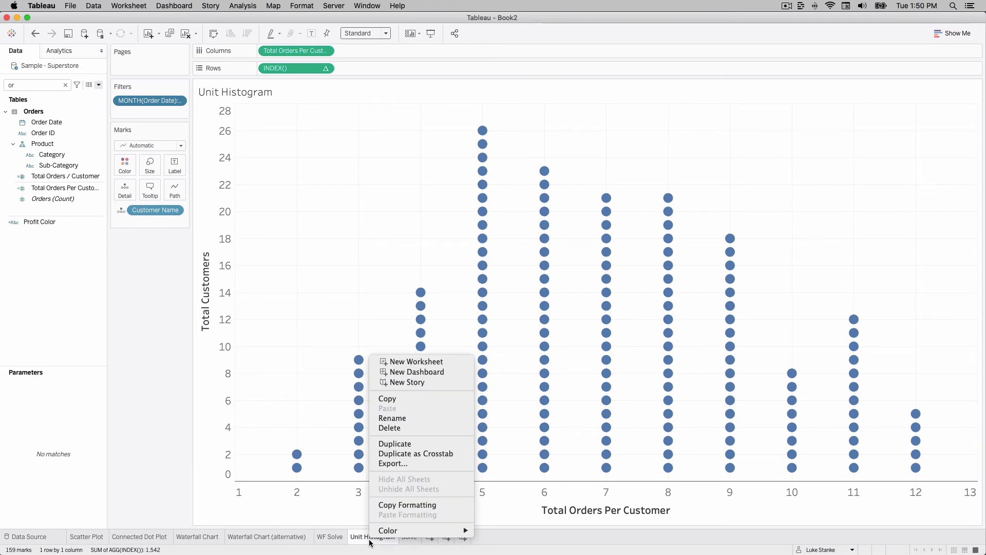
pyautogui.click(383, 506)
pyautogui.rightClick(409, 537)
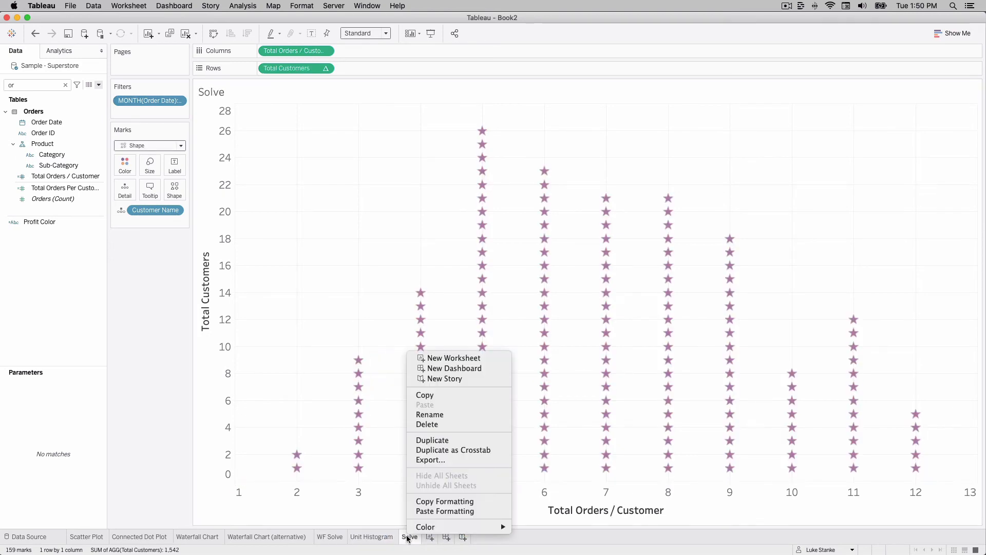
pyautogui.click(428, 511)
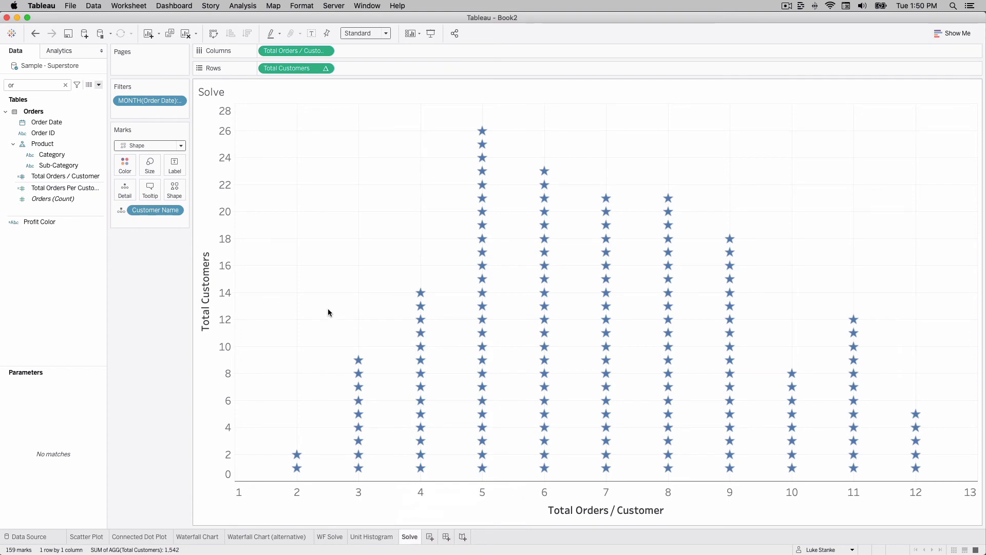
# Search the fields for "tot" and change the Total Customers formula to INDEX() - .5.
pyautogui.click(27, 88)
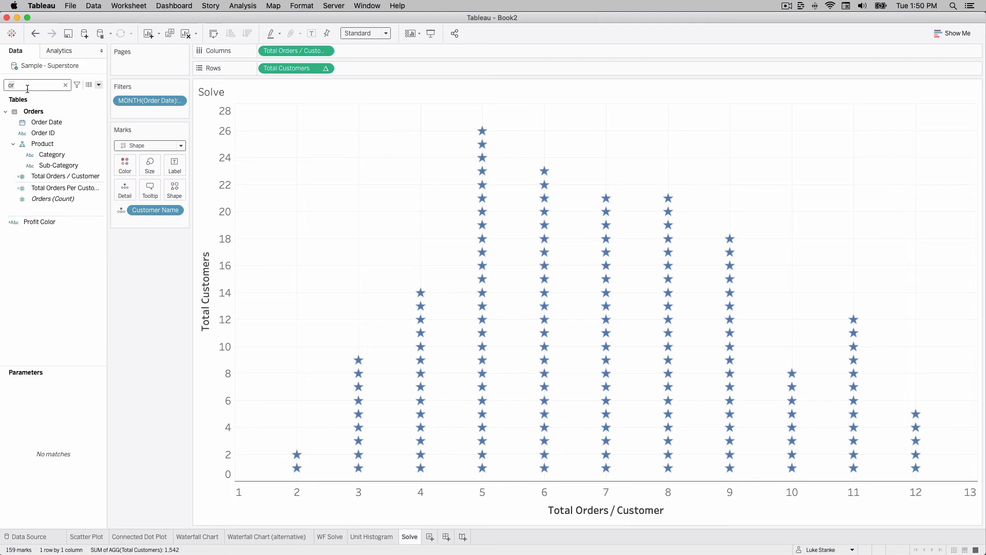
pyautogui.press('BackSpace')
pyautogui.press('BackSpace')
pyautogui.write('tot')
pyautogui.click(47, 157)
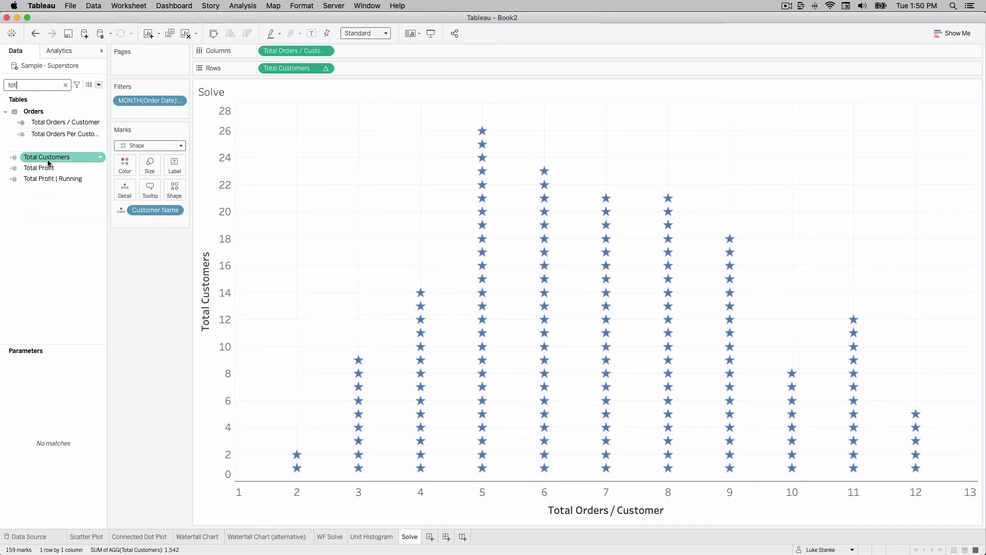
pyautogui.rightClick(48, 163)
pyautogui.click(56, 209)
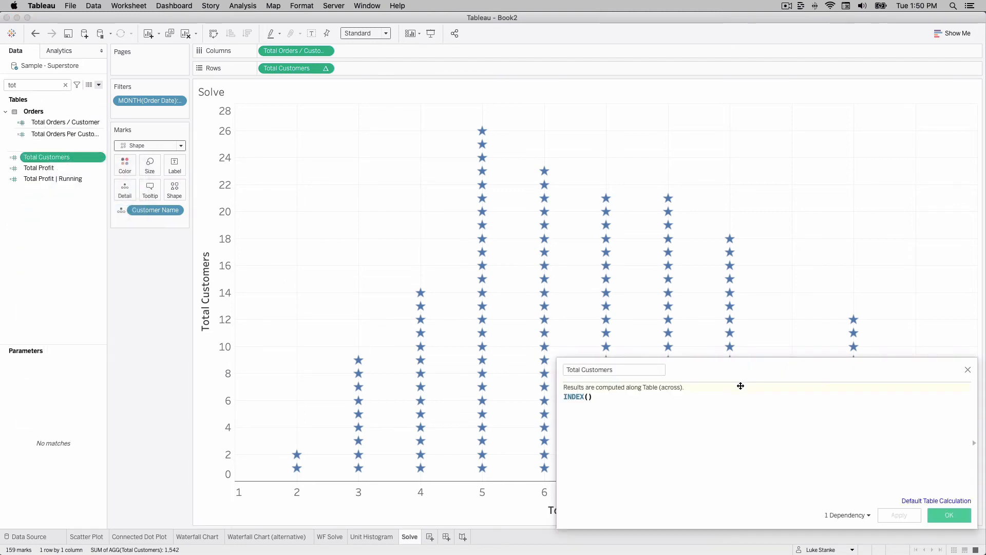
pyautogui.write('- .5')
pyautogui.click(905, 519)
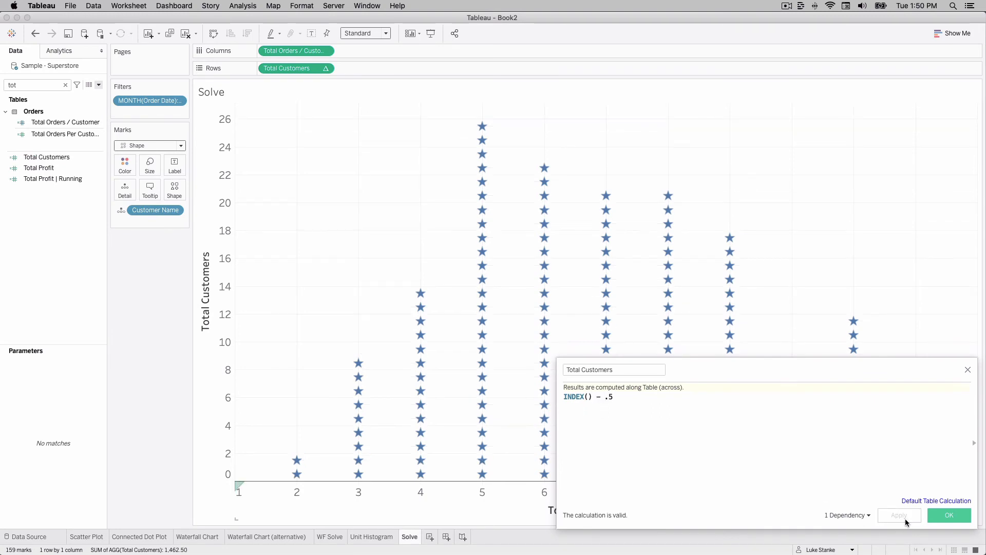
pyautogui.click(968, 370)
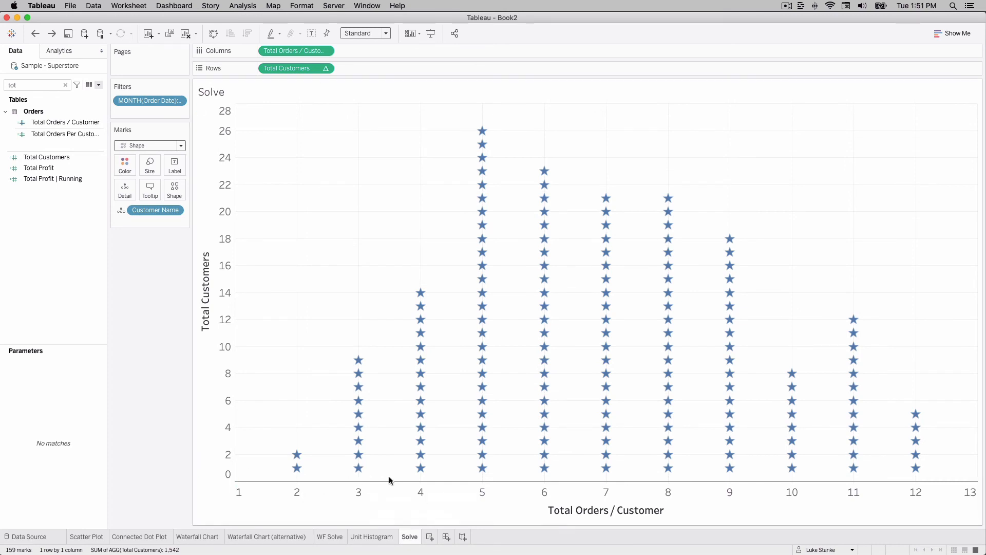
# Redo the Total Customers formula change and enlarge the stars until they almost touch within each column.
pyautogui.moveTo(367, 476)
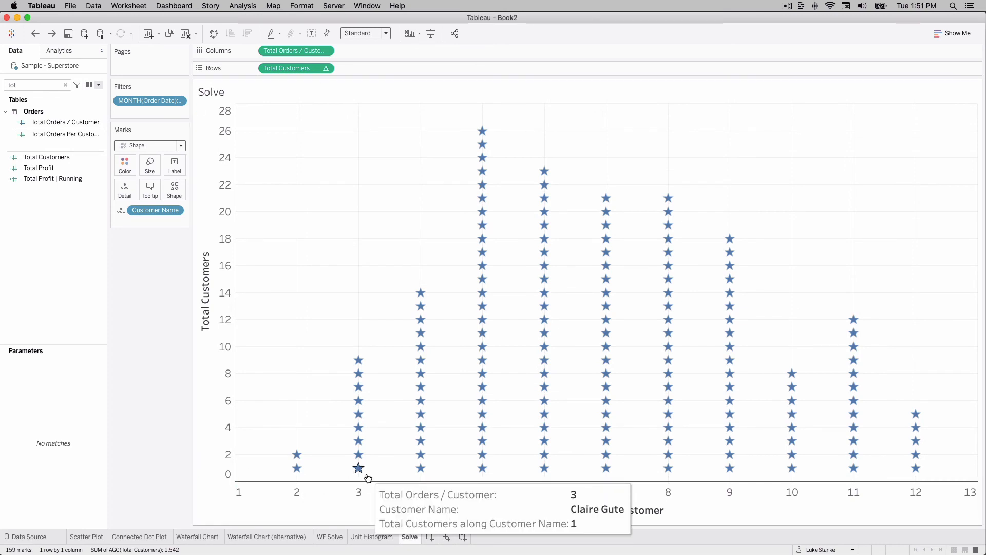
pyautogui.moveTo(296, 455)
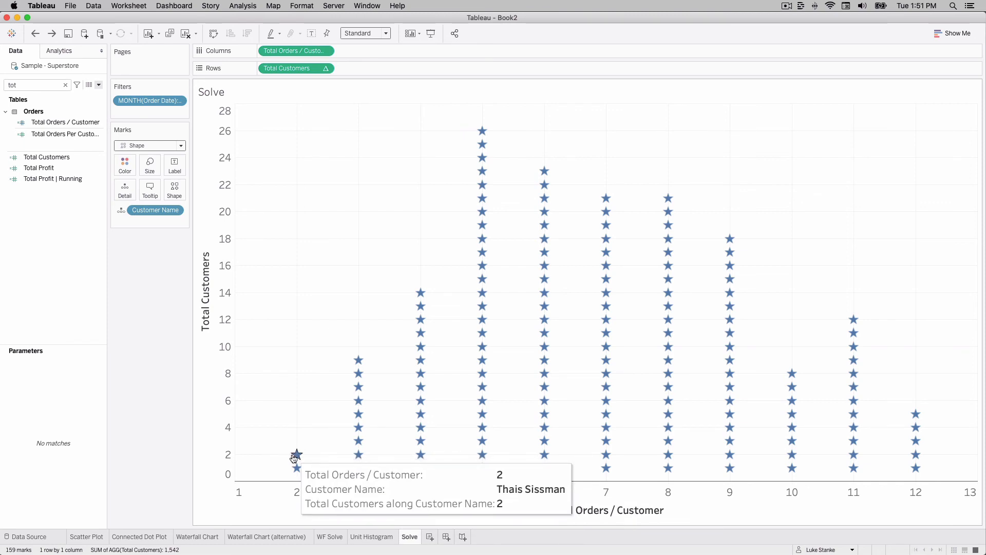
pyautogui.press('super+shift+z')
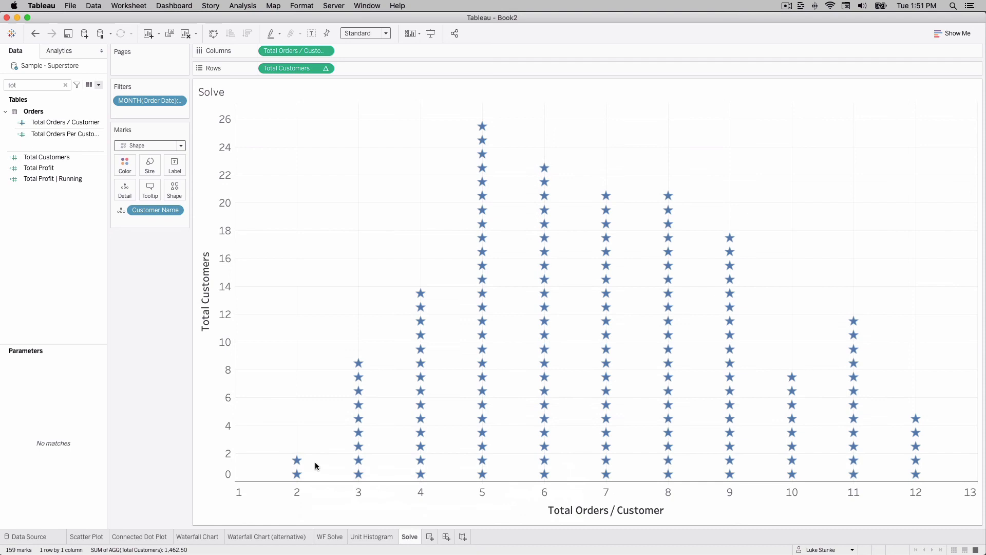
pyautogui.click(150, 166)
pyautogui.click(200, 191)
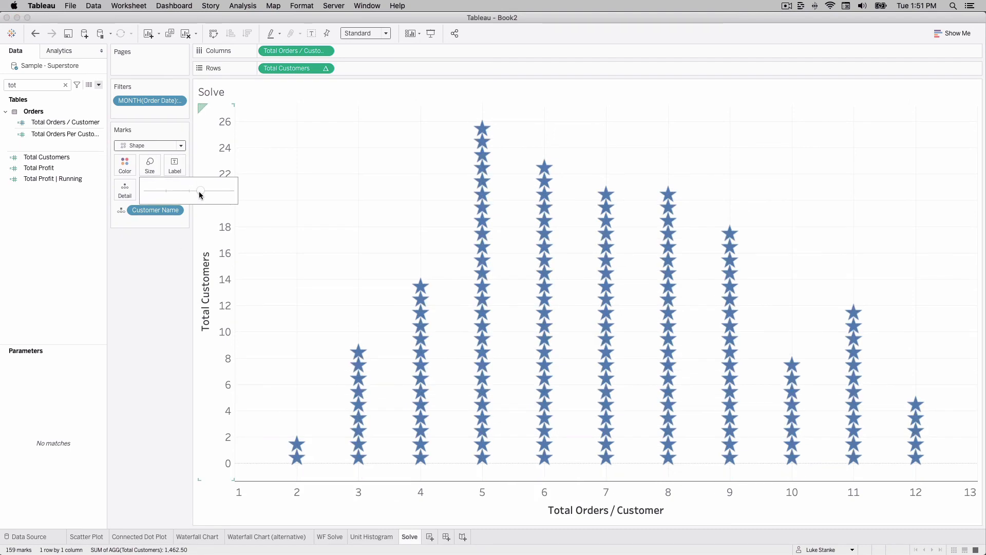